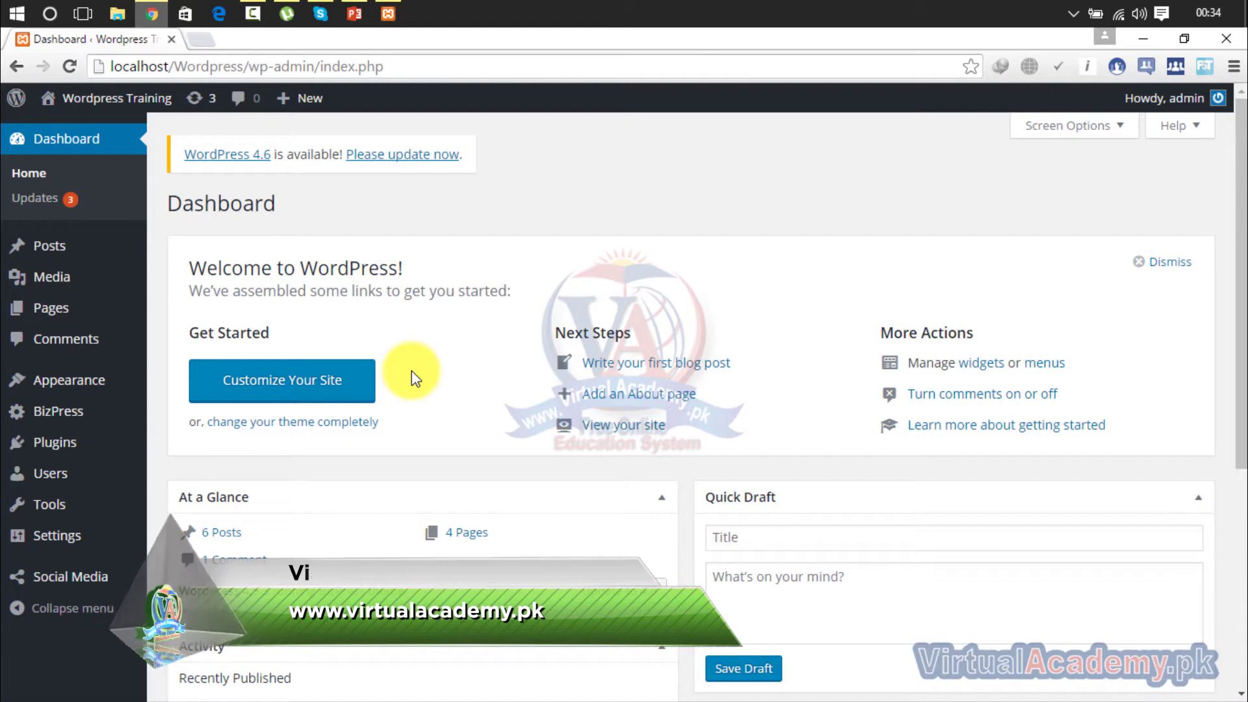
Check the available WordPress updates, and open the Wordpress Training site in the theme customizer.
{"action": "left_click", "coordinate": [86, 206]}
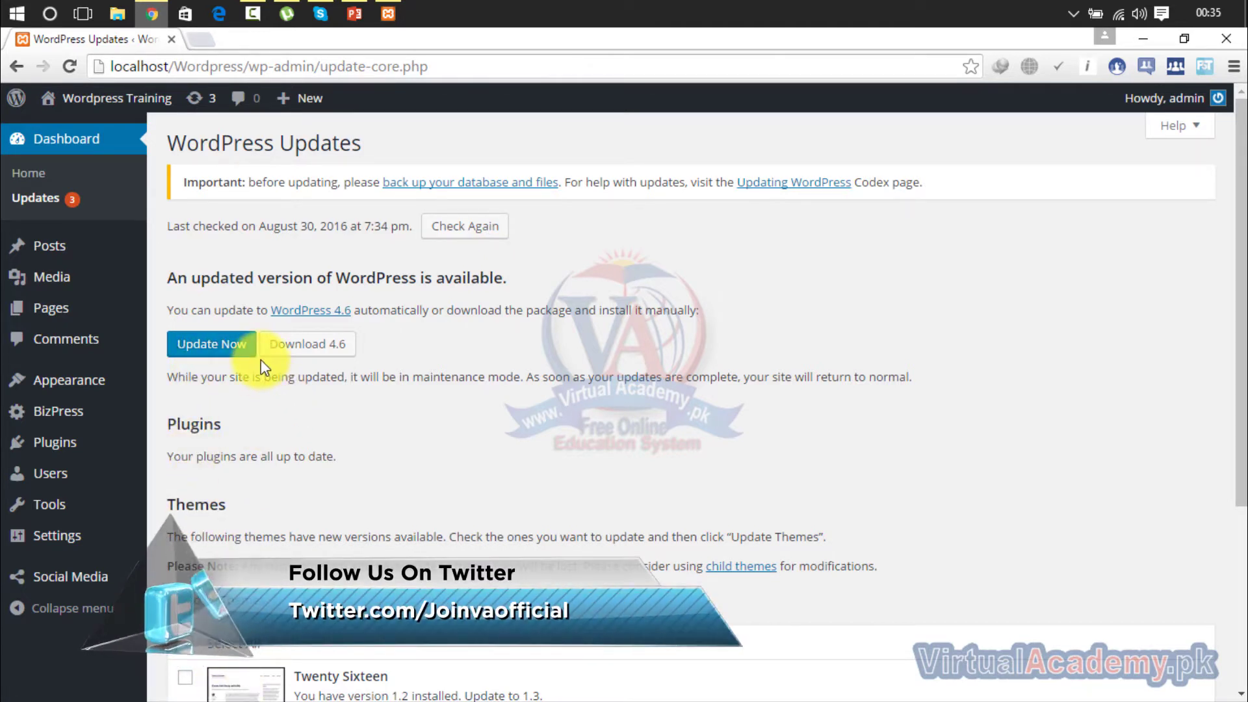
{"action": "left_click", "coordinate": [210, 269]}
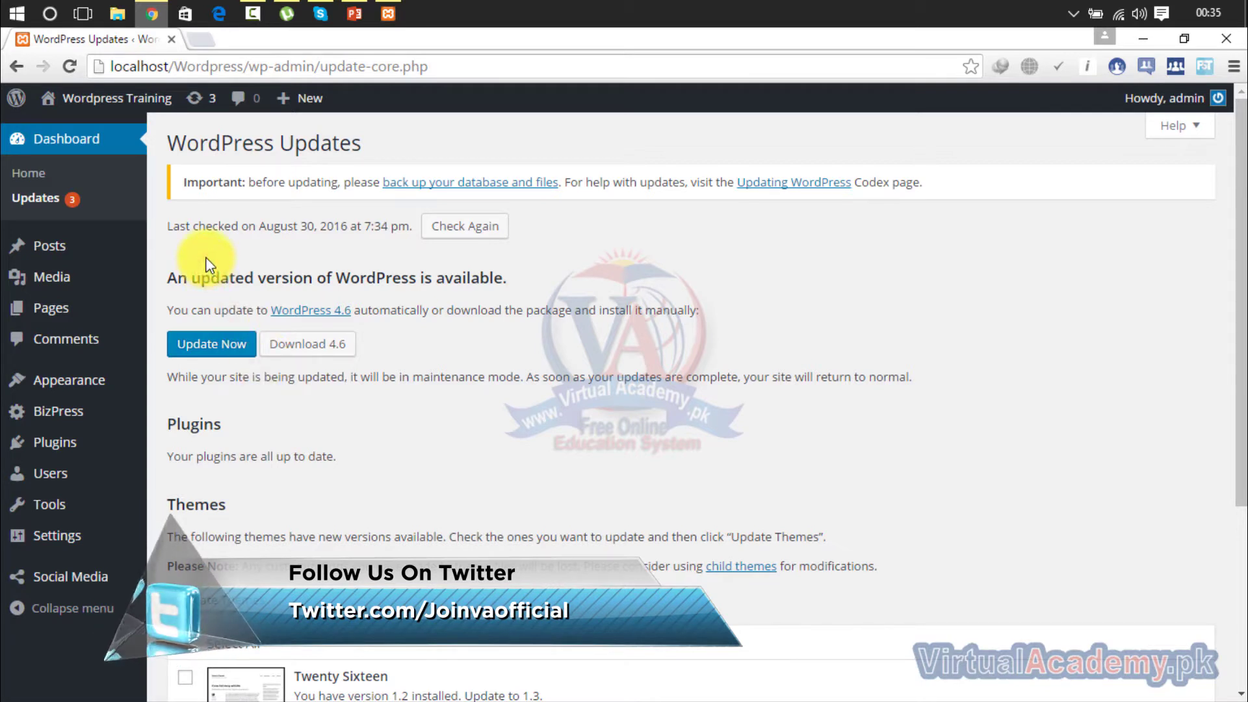
{"action": "mouse_move", "coordinate": [98, 98]}
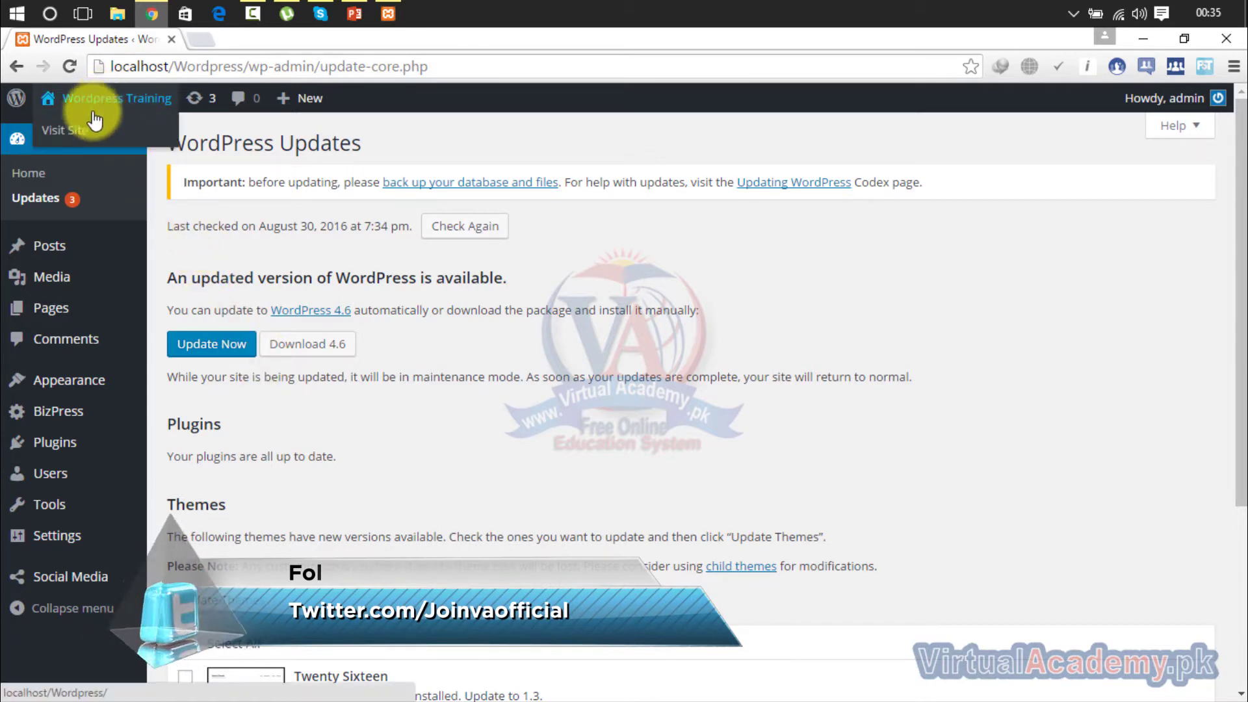
{"action": "left_click", "coordinate": [84, 128]}
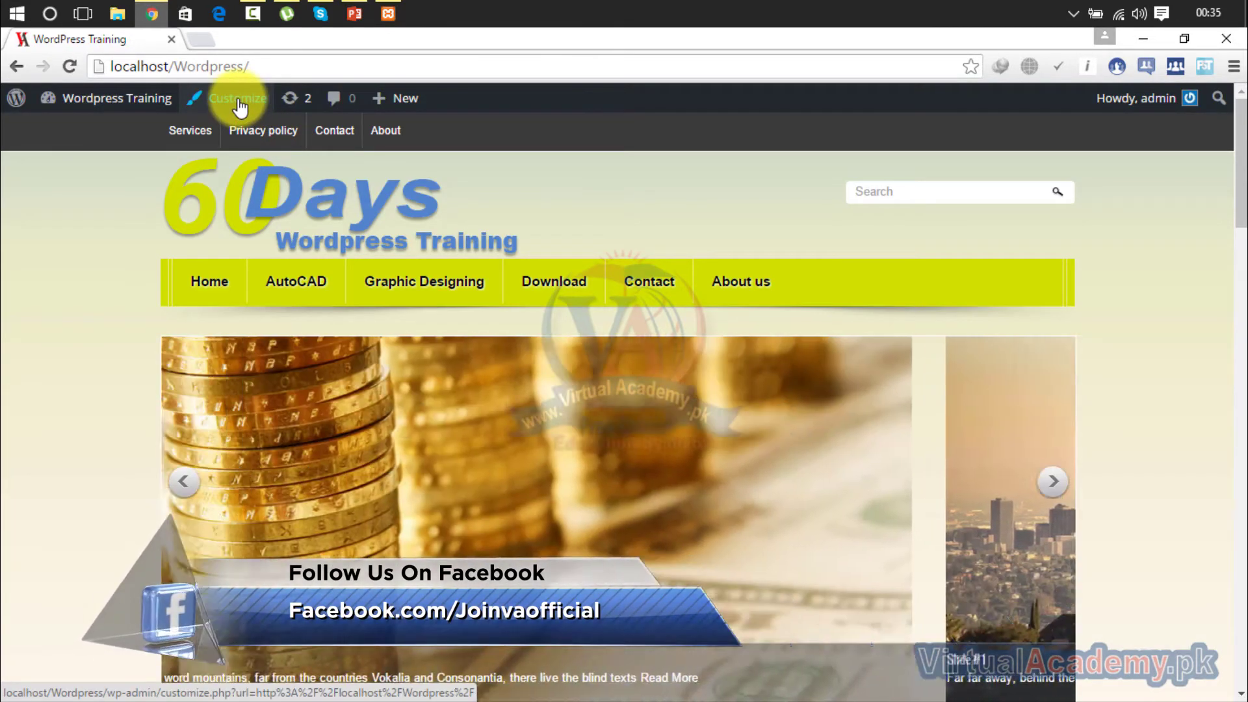
{"action": "left_click", "coordinate": [238, 99]}
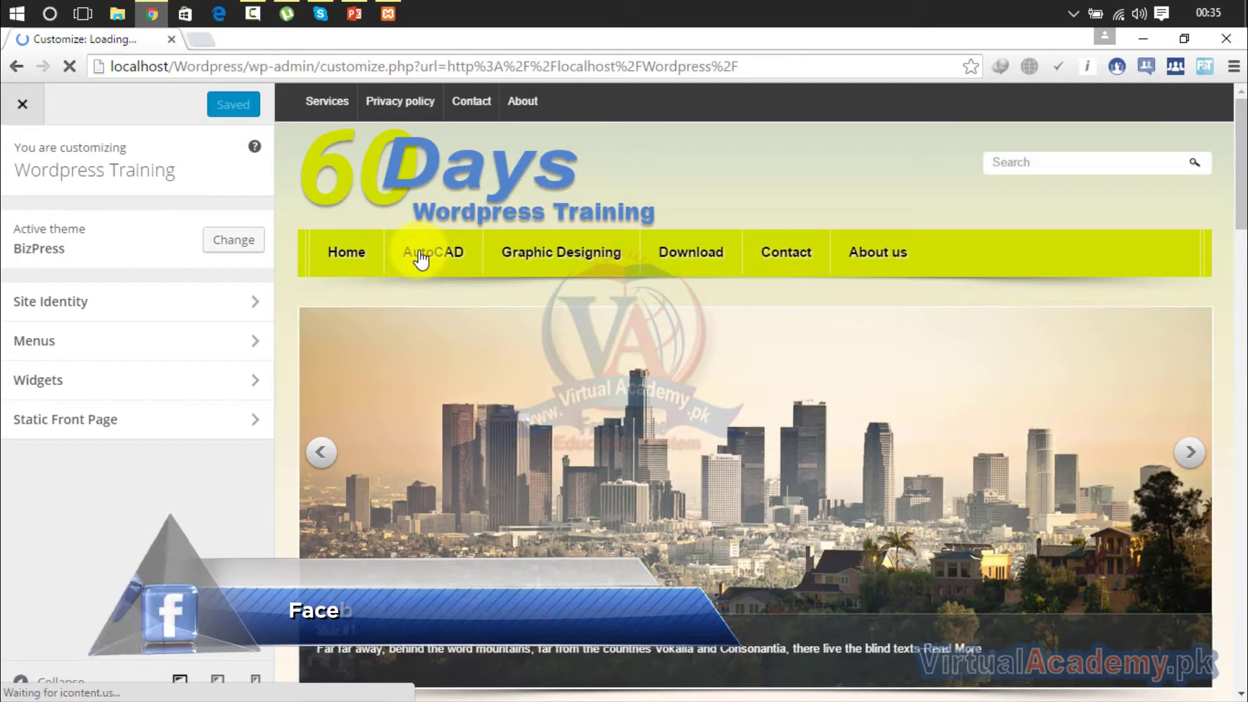
{"action": "mouse_move", "coordinate": [423, 253]}
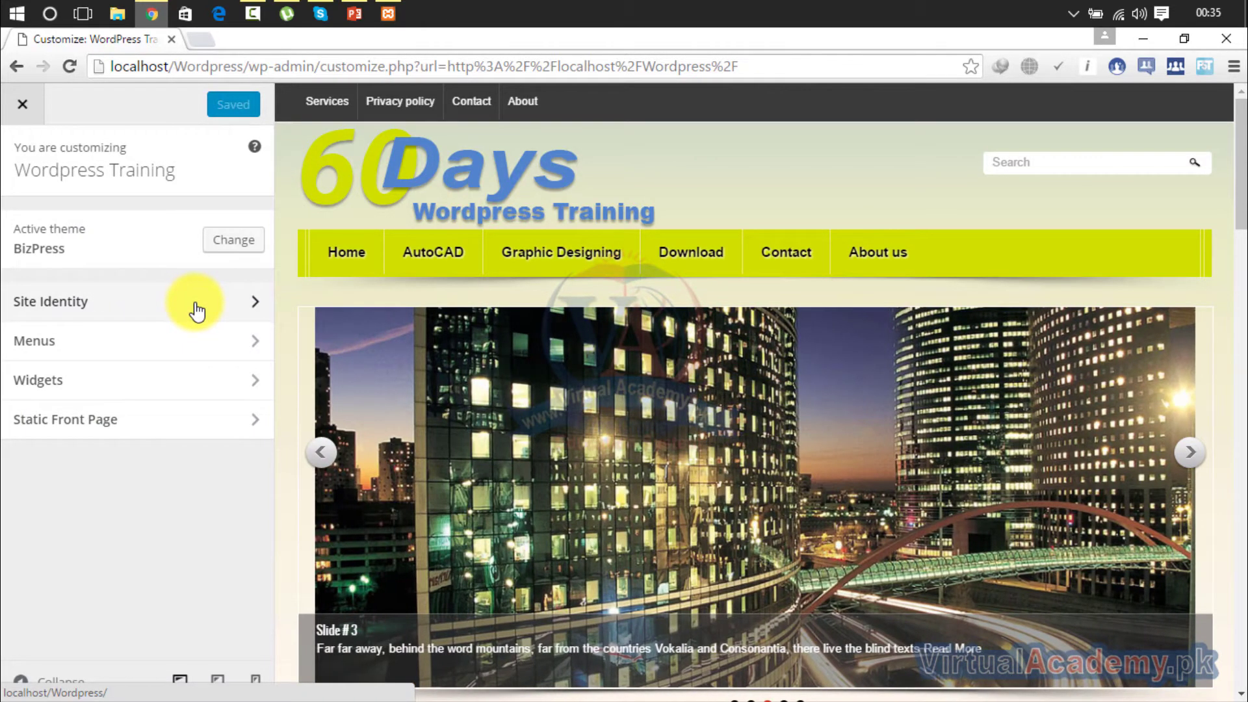
Review the site title, tagline and site icon settings under Site Identity, and return to the customizer overview.
{"action": "left_click", "coordinate": [195, 306]}
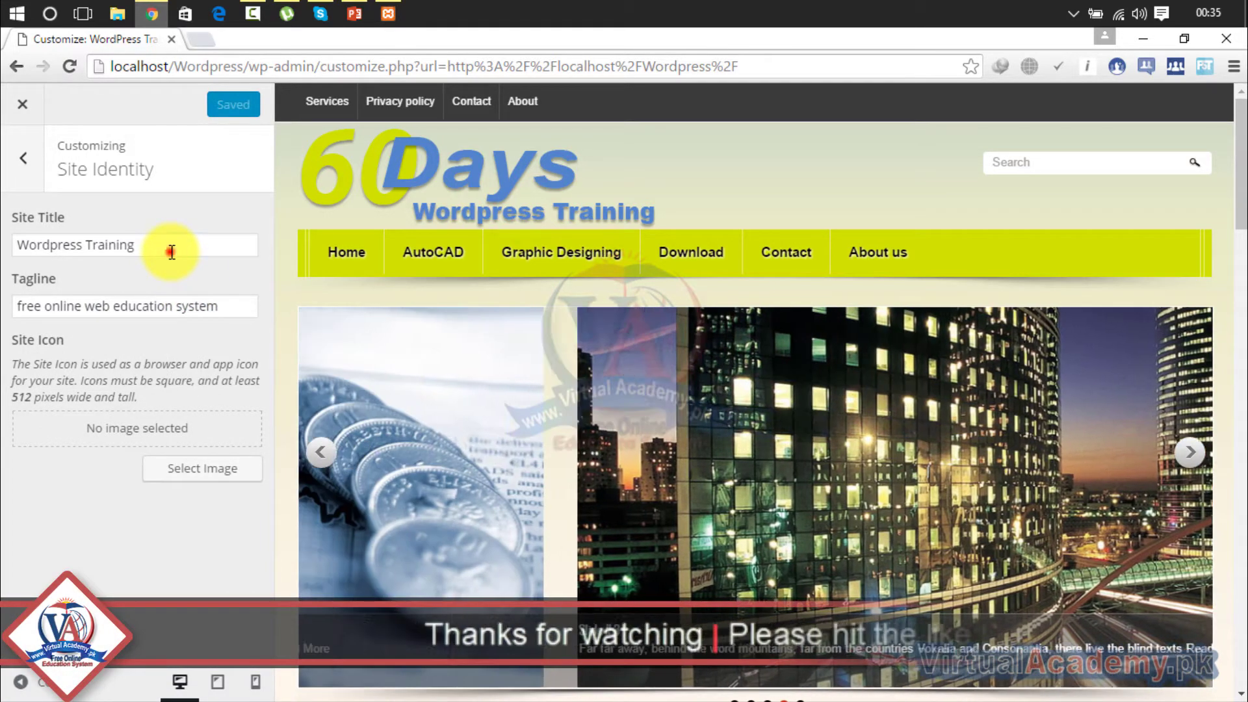
{"action": "left_click_drag", "start_coordinate": [173, 245], "coordinate": [2, 263]}
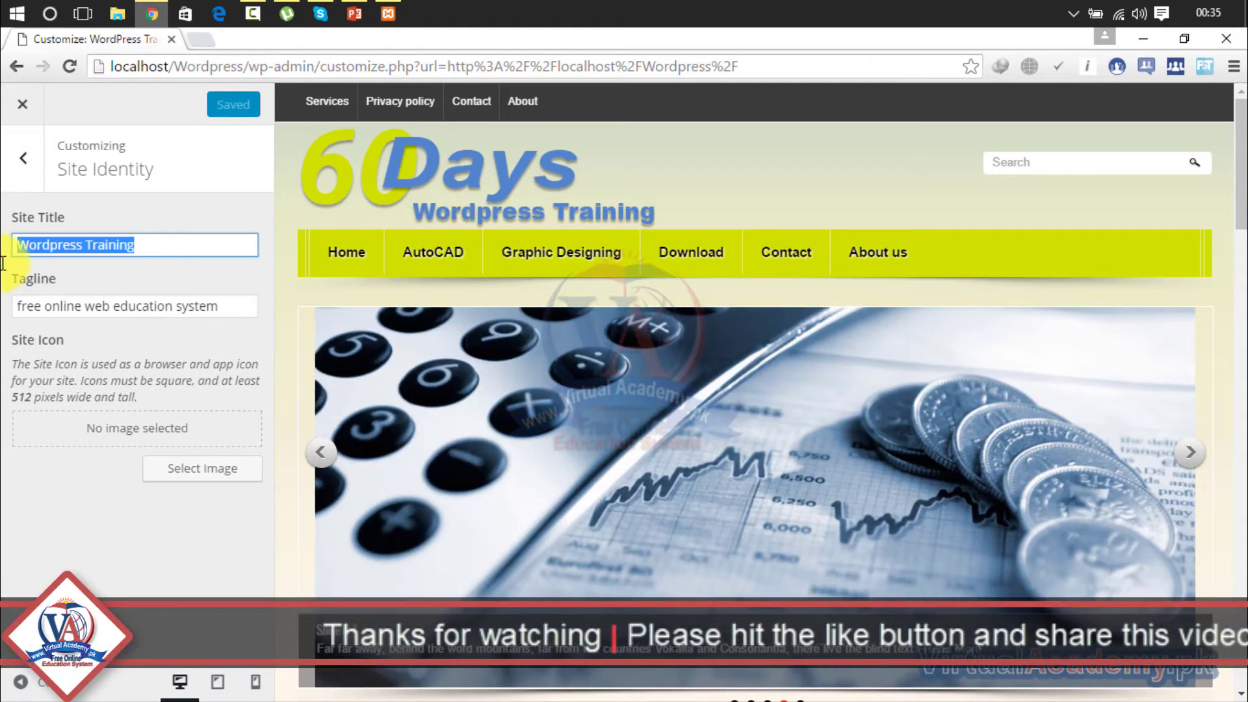
{"action": "left_click_drag", "start_coordinate": [218, 309], "coordinate": [2, 328]}
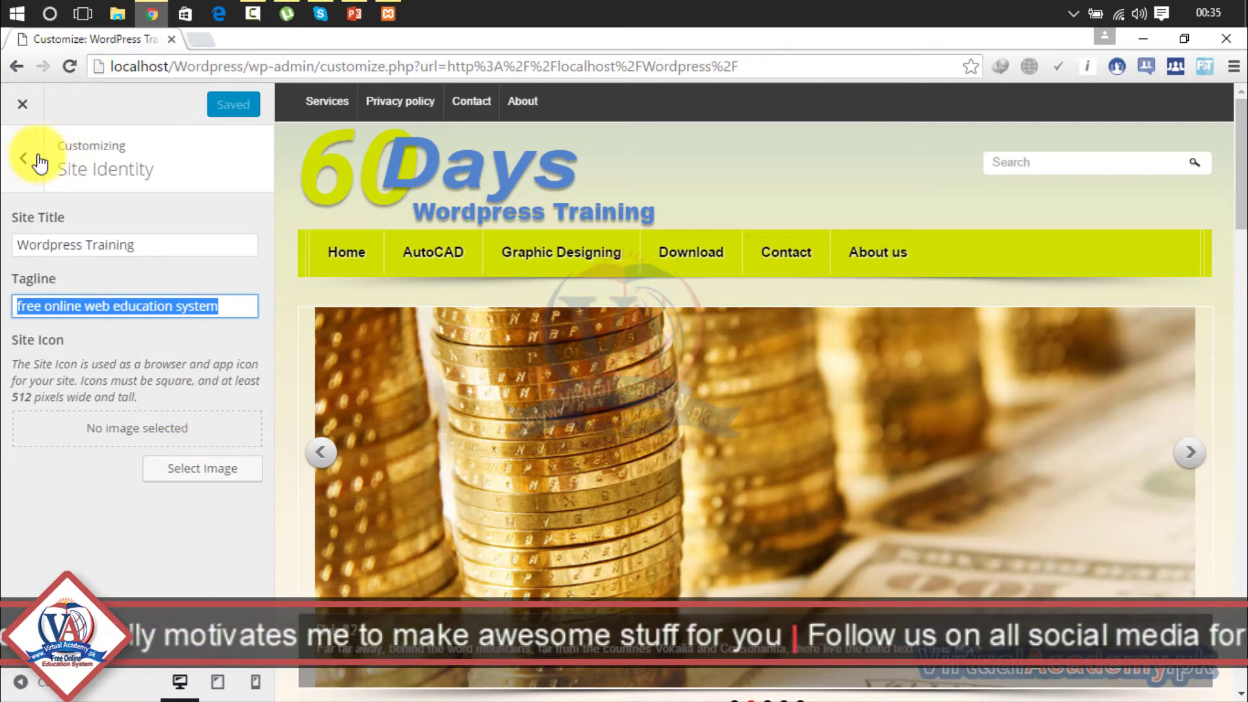
{"action": "left_click", "coordinate": [30, 159]}
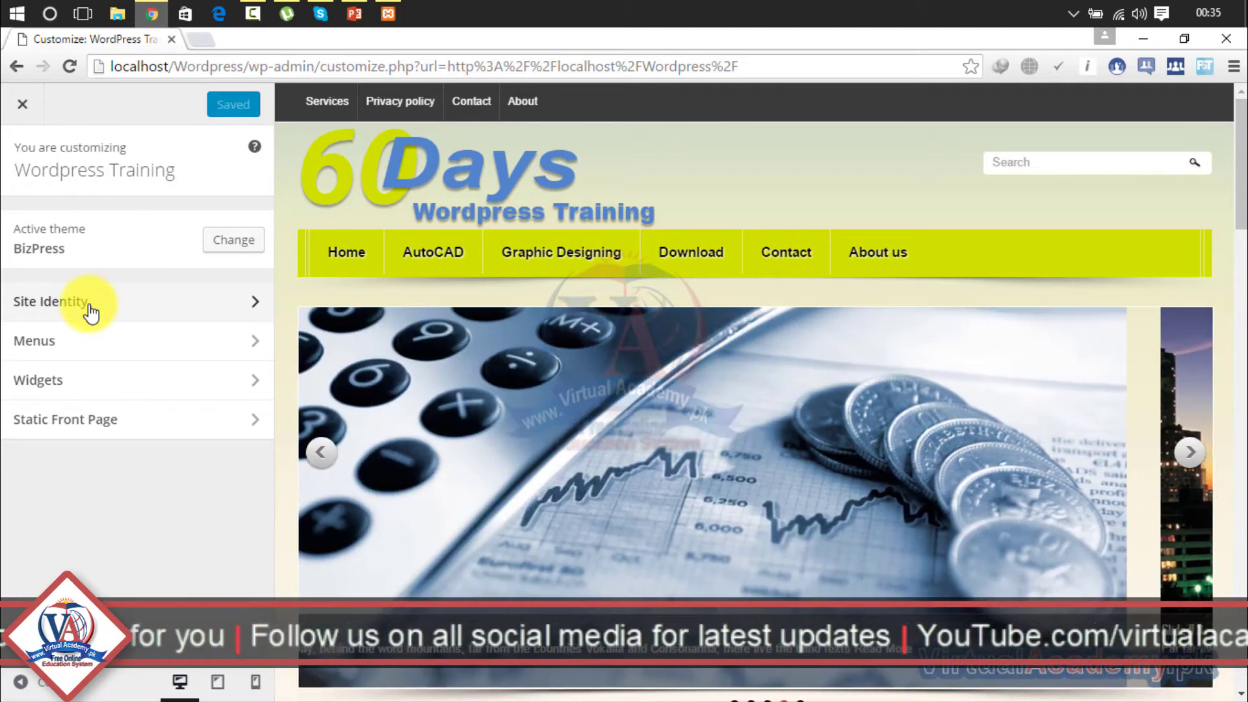
{"action": "left_click", "coordinate": [89, 306]}
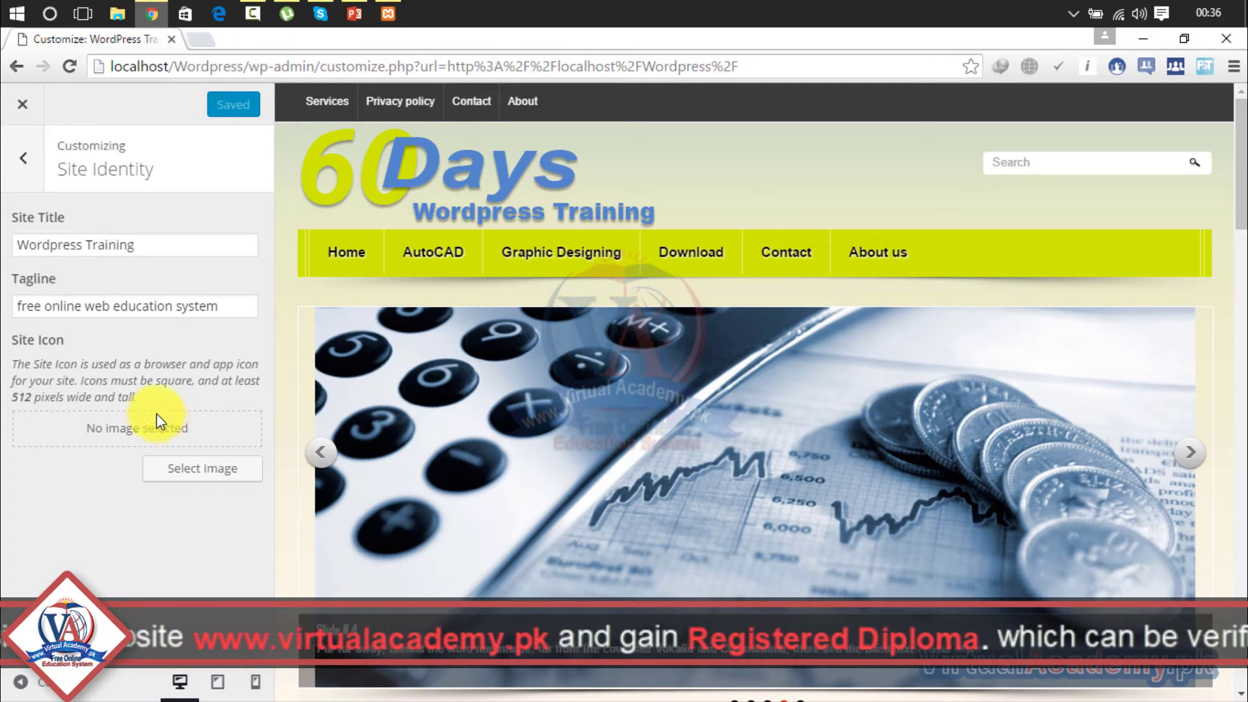
{"action": "left_click", "coordinate": [21, 160]}
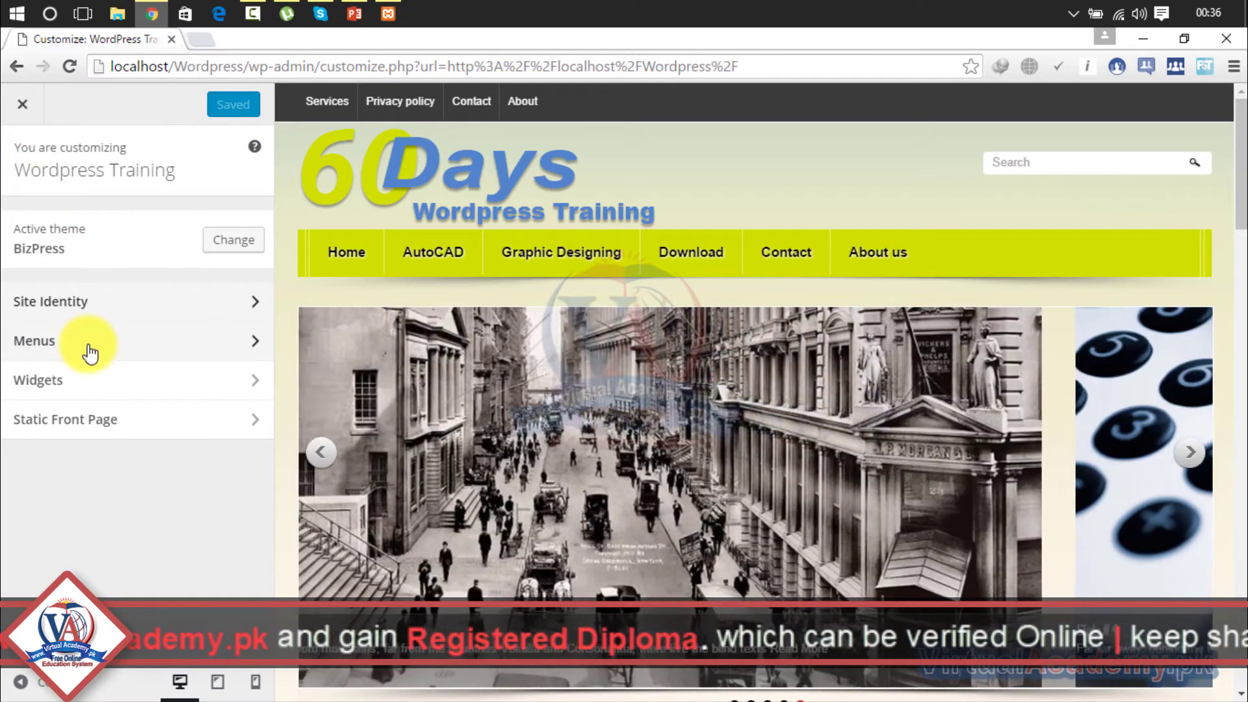
Move AutoCAD Mechanical 2017 to the first place under AutoCAD in the main menu, publish it and check the preview's submenu.
{"action": "left_click", "coordinate": [89, 351]}
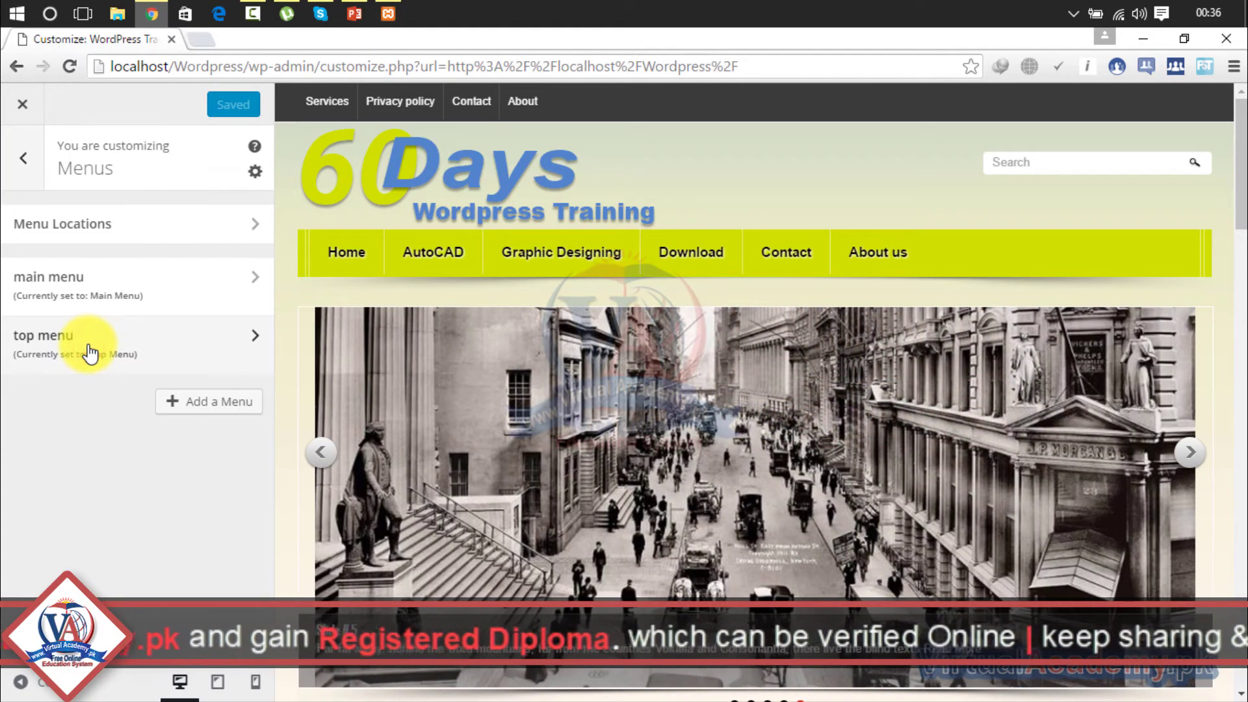
{"action": "left_click", "coordinate": [130, 291]}
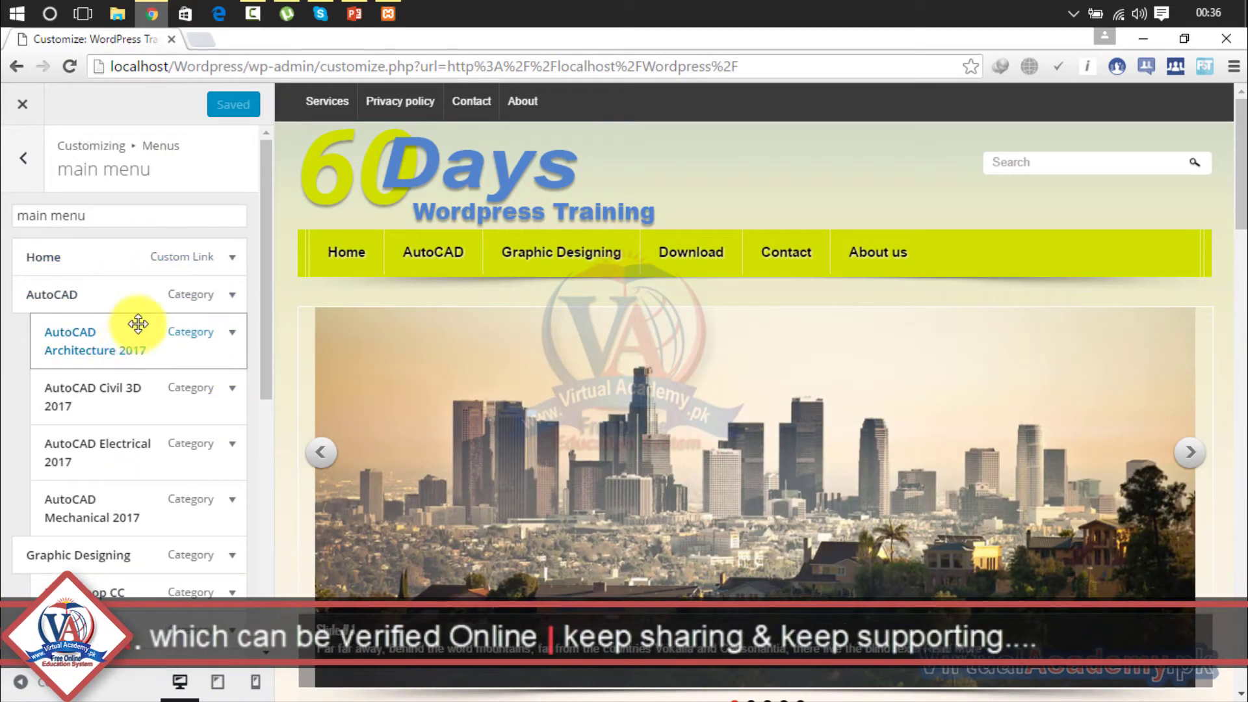
{"action": "mouse_move", "coordinate": [479, 251]}
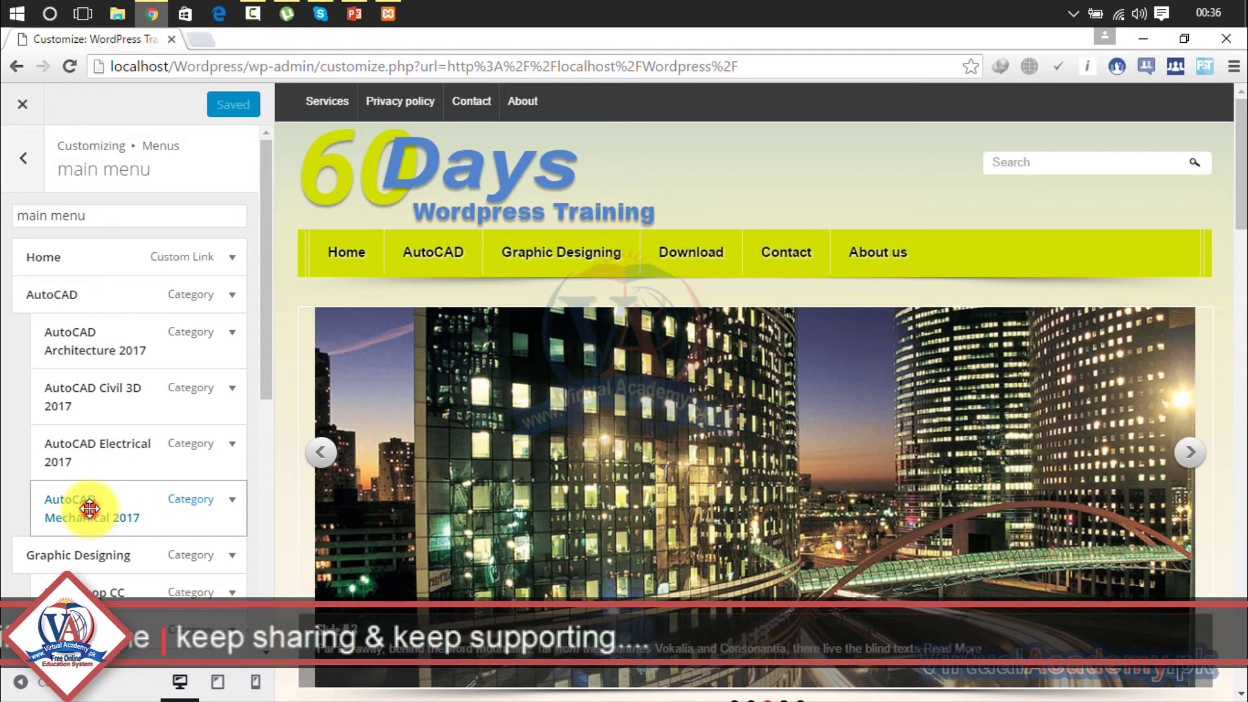
{"action": "left_click_drag", "start_coordinate": [89, 510], "coordinate": [87, 343]}
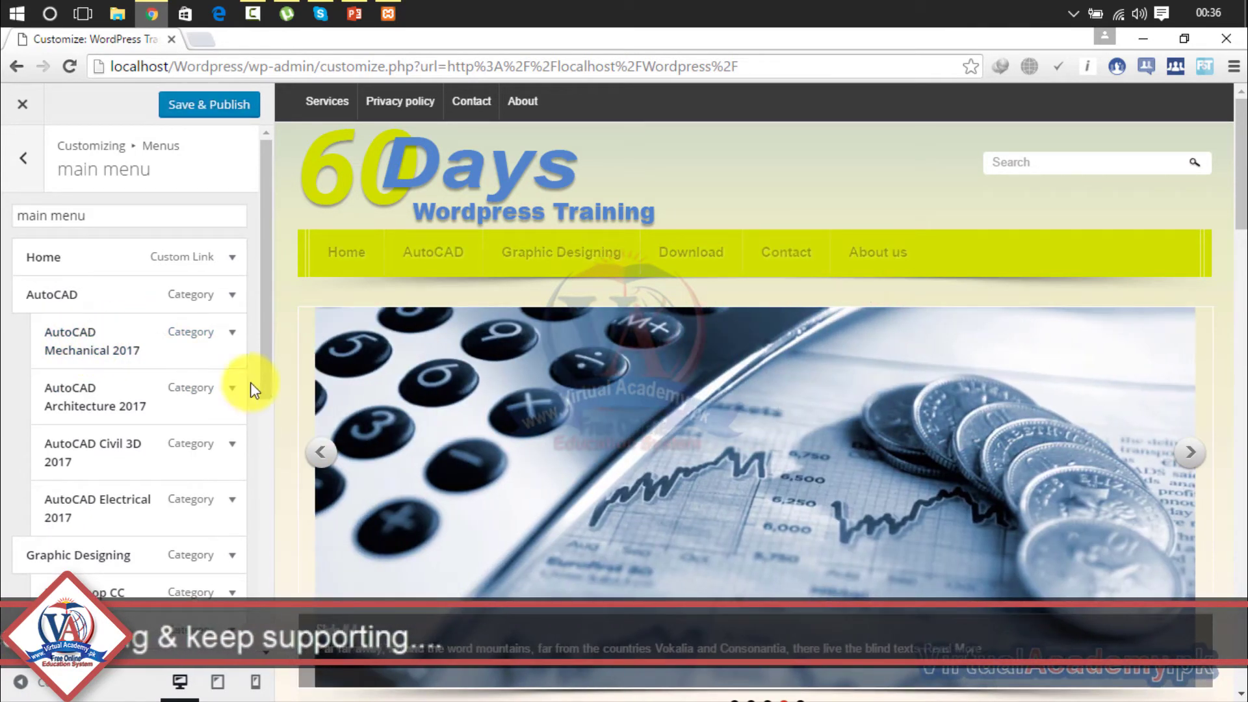
{"action": "left_click", "coordinate": [193, 121]}
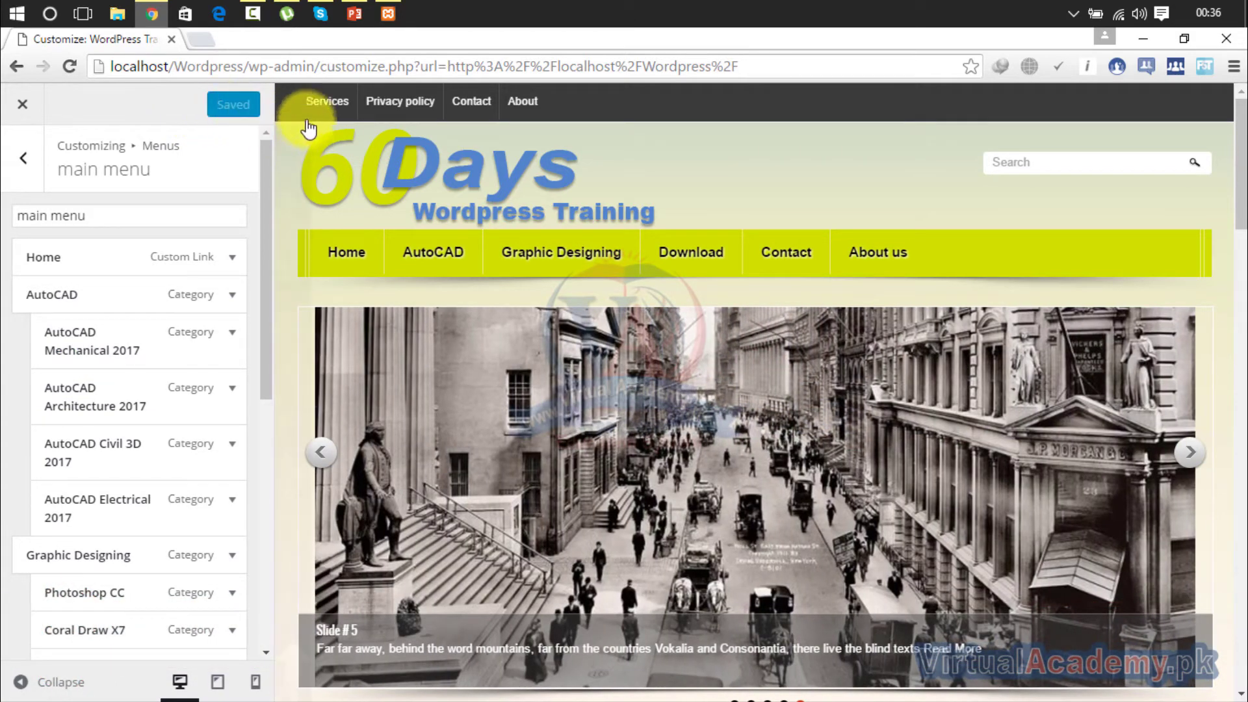
{"action": "left_click", "coordinate": [437, 255]}
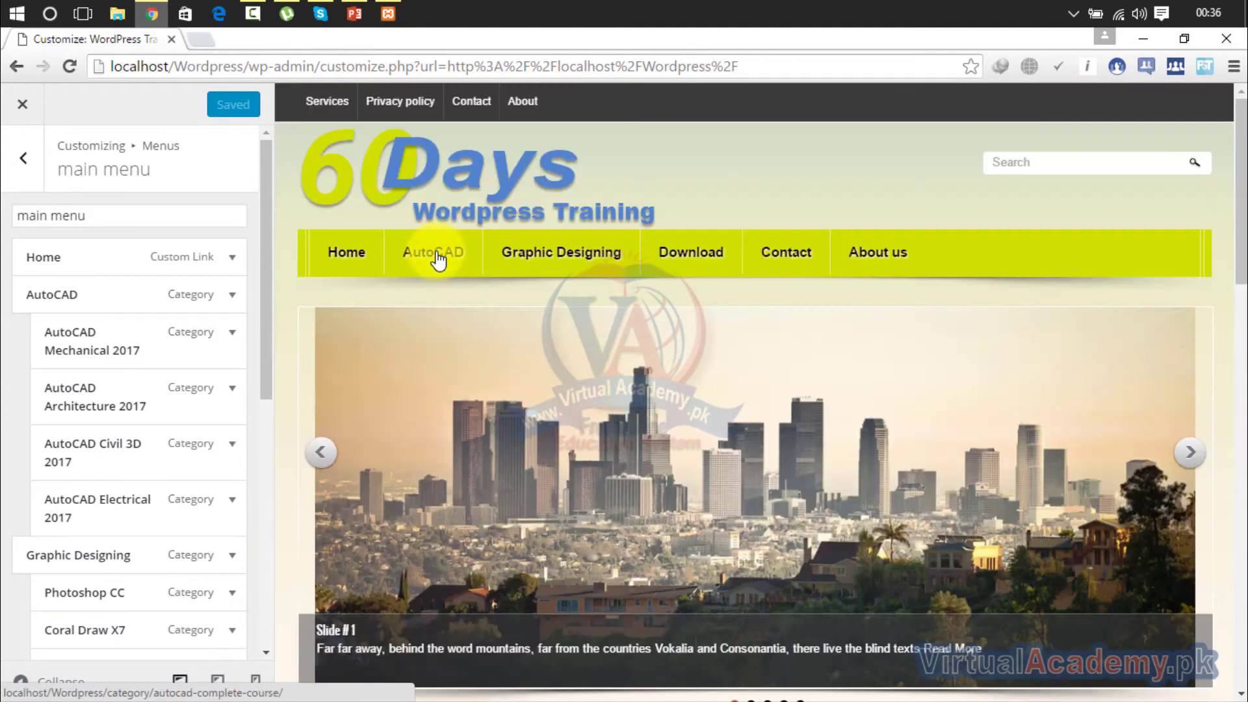
{"action": "mouse_move", "coordinate": [437, 255]}
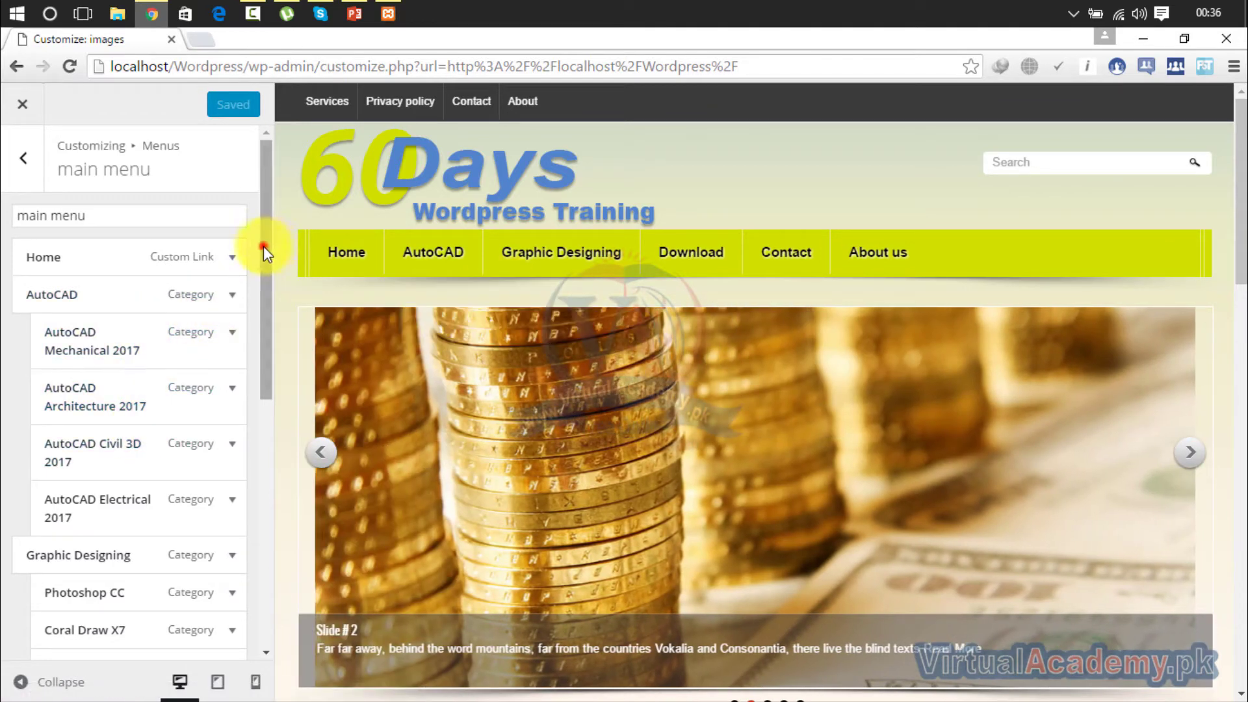
Look through the rest of the main menu's structure and the categories available to add as menu items.
{"action": "left_click_drag", "start_coordinate": [263, 245], "coordinate": [259, 498]}
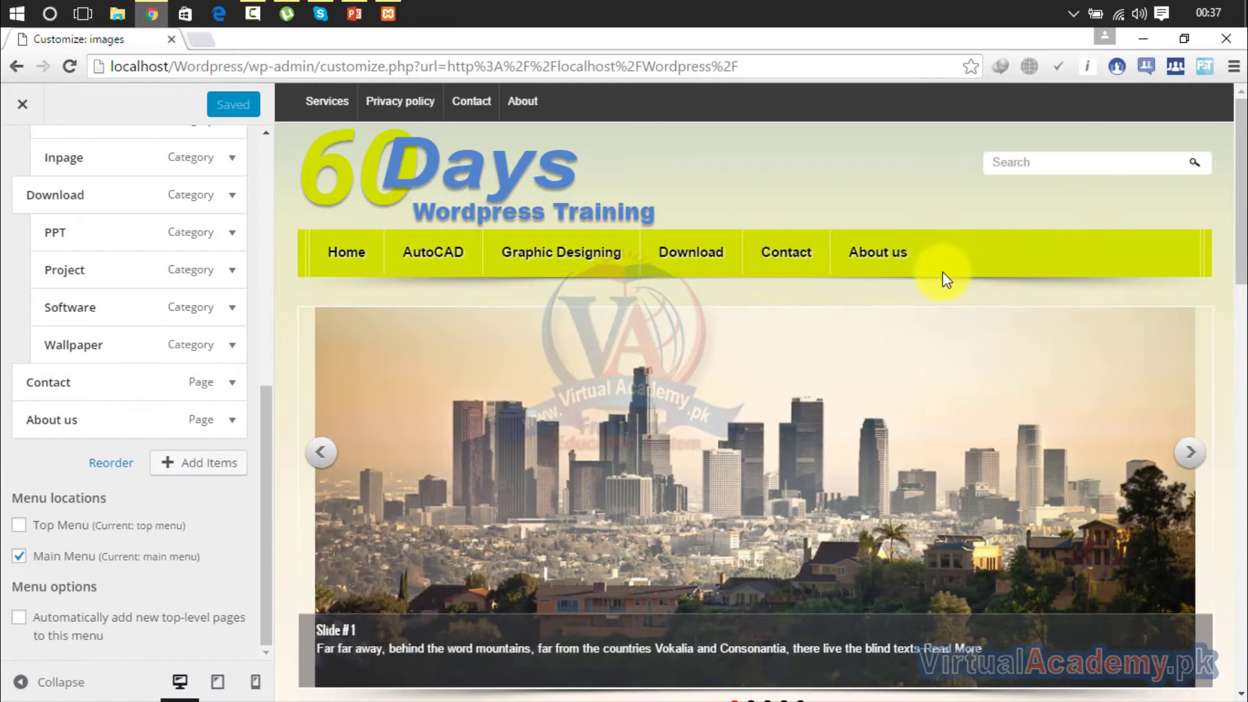
{"action": "left_click", "coordinate": [198, 464]}
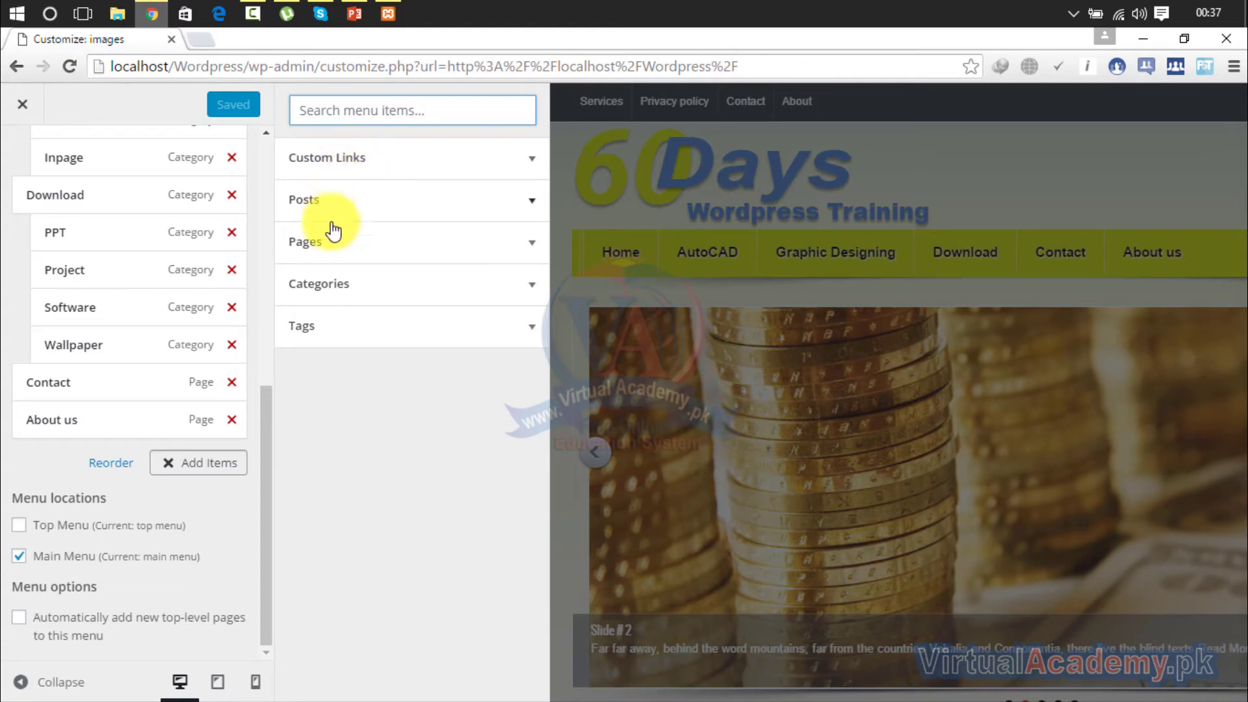
{"action": "left_click", "coordinate": [331, 284]}
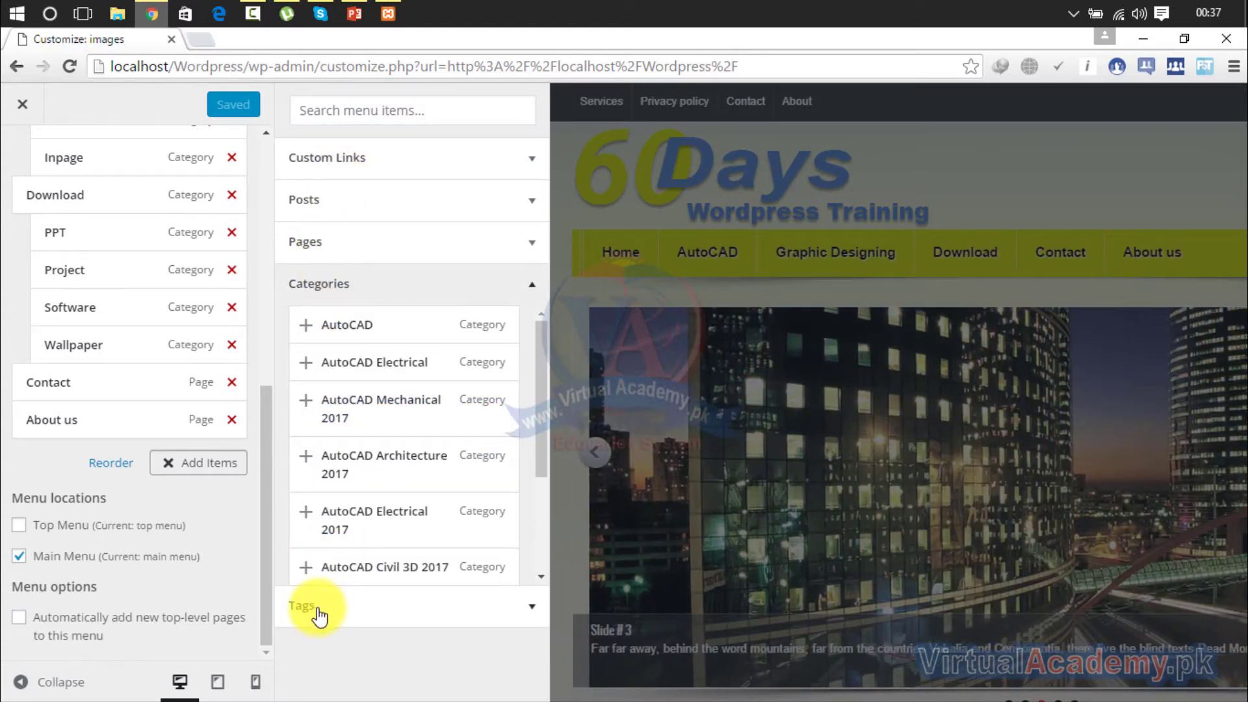
{"action": "mouse_move", "coordinate": [540, 403]}
{"action": "left_mouse_down"}
{"action": "mouse_move", "coordinate": [537, 566]}
{"action": "mouse_move", "coordinate": [524, 412]}
{"action": "mouse_move", "coordinate": [535, 375]}
{"action": "left_mouse_up"}
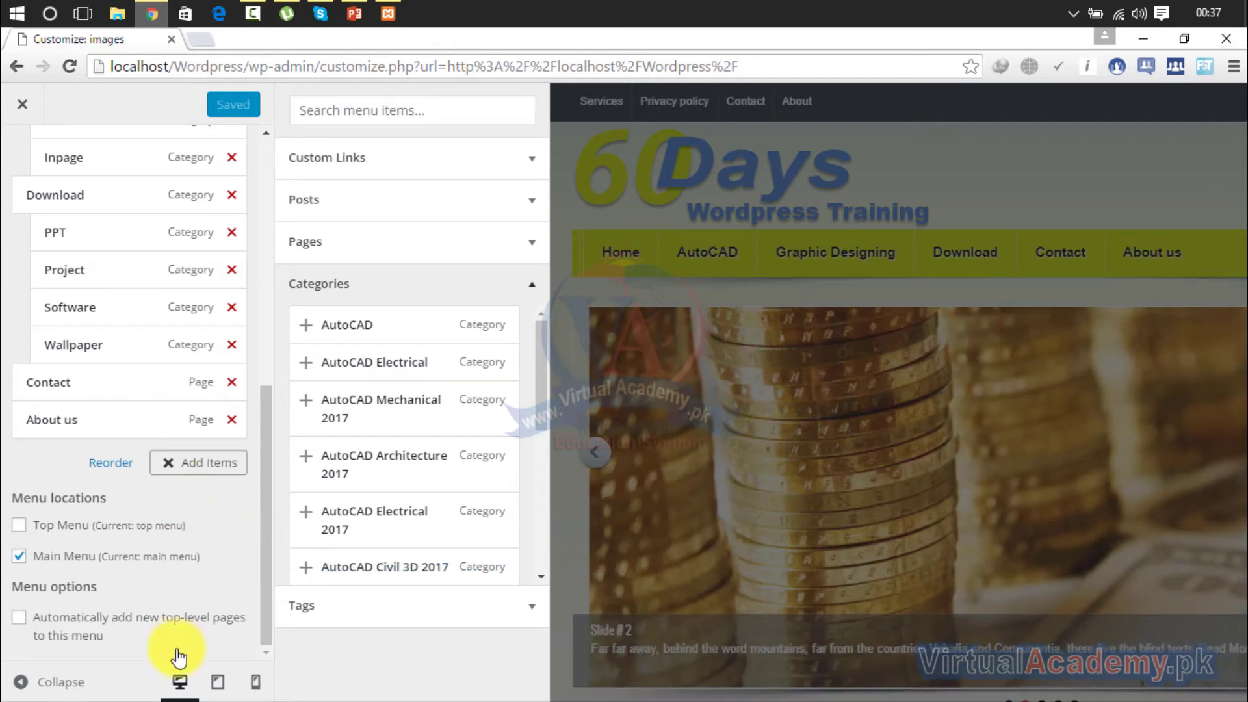
Collapse the customizer controls to view the site at full width, restore them and return to the customizer overview.
{"action": "left_click", "coordinate": [52, 684]}
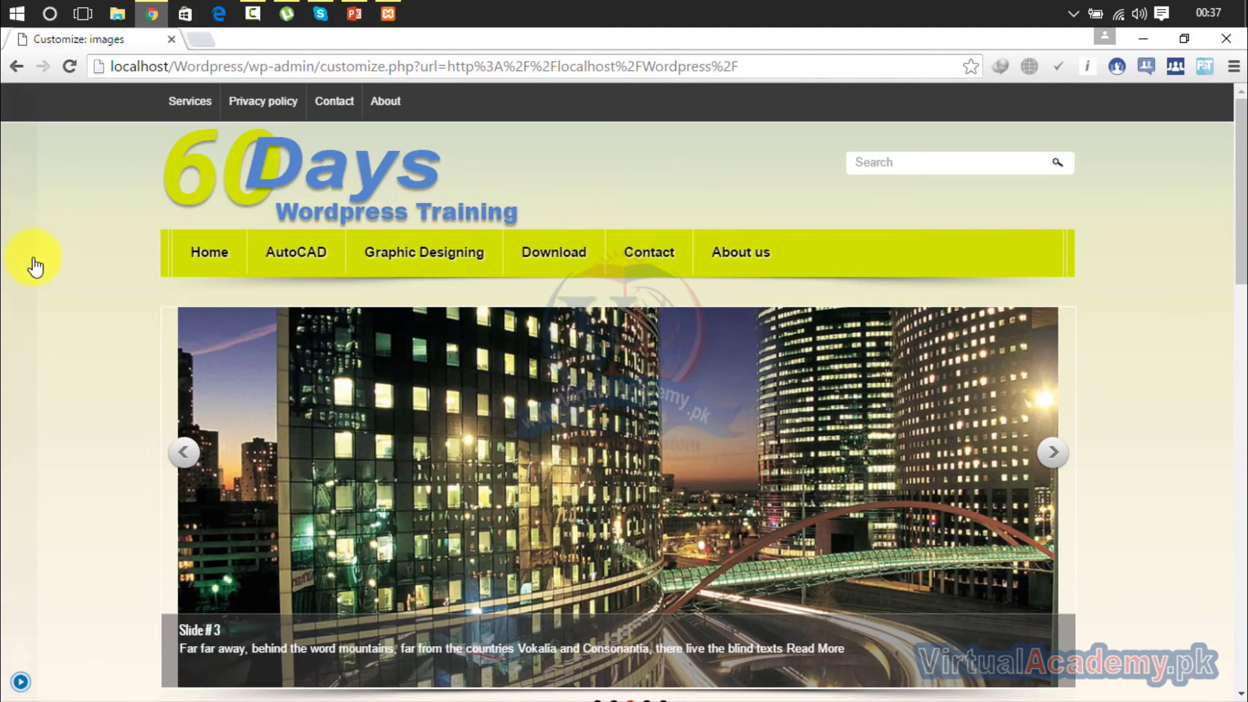
{"action": "left_click", "coordinate": [20, 684]}
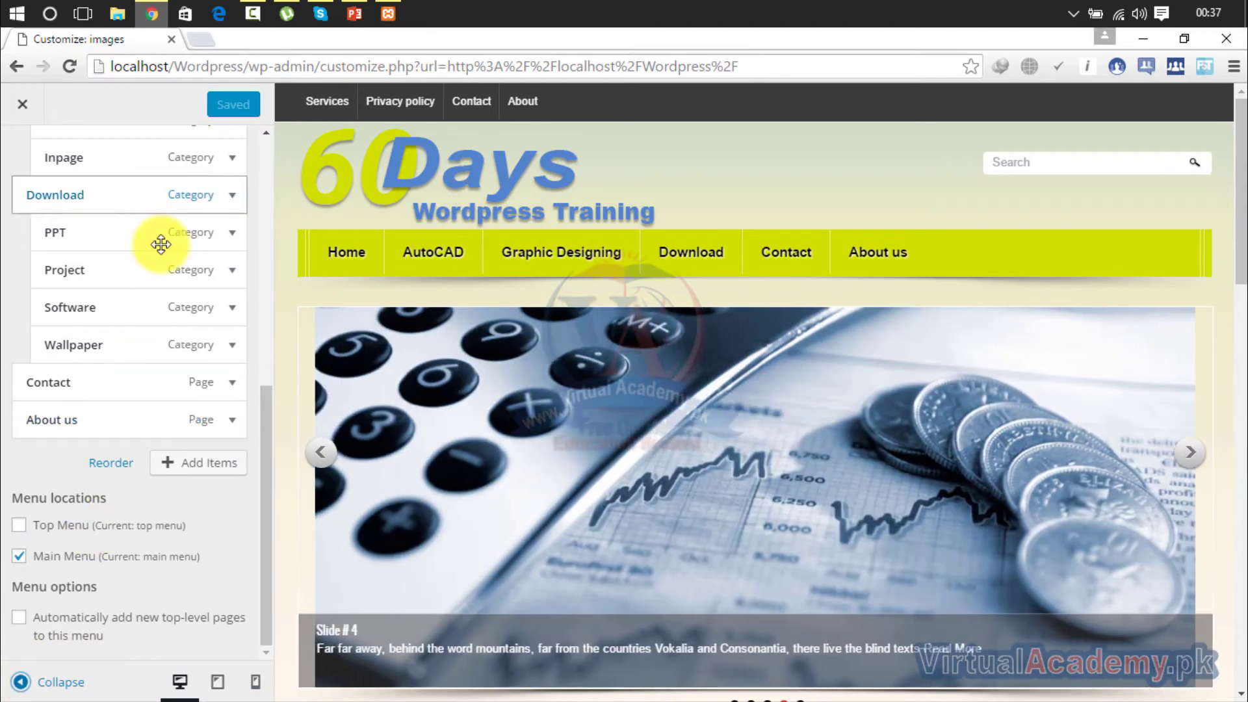
{"action": "left_click_drag", "start_coordinate": [264, 437], "coordinate": [275, 164]}
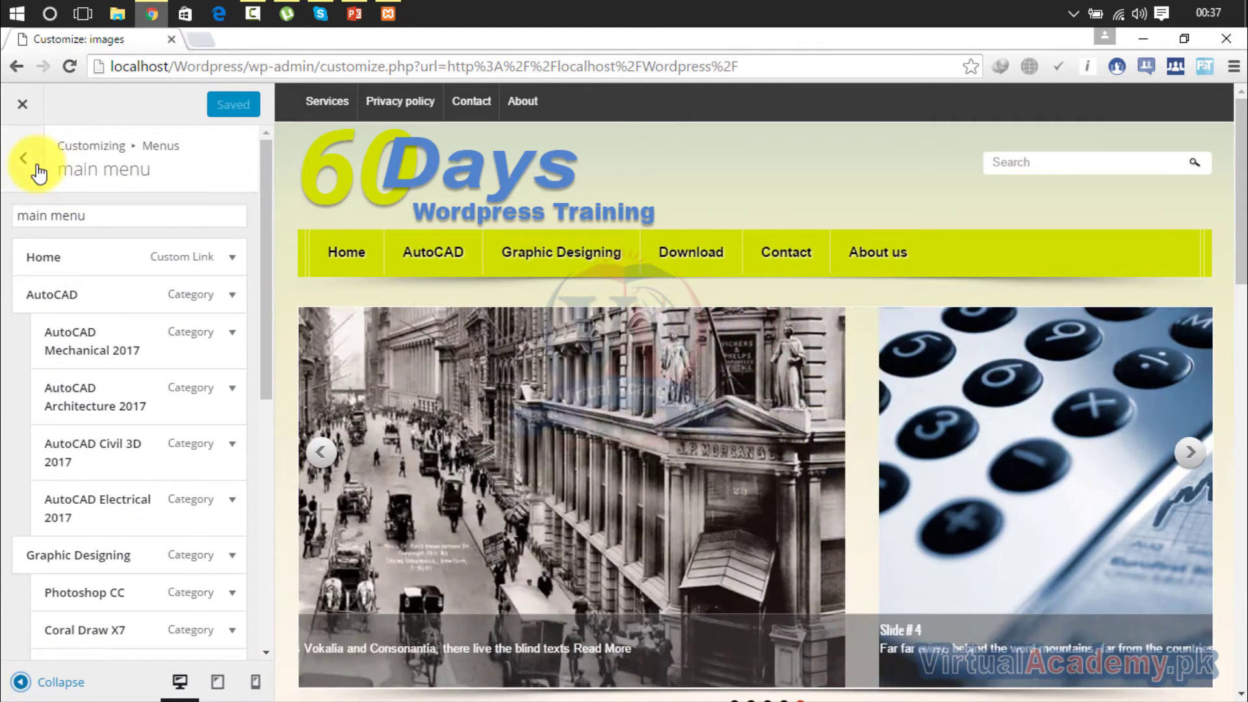
{"action": "left_click", "coordinate": [31, 166]}
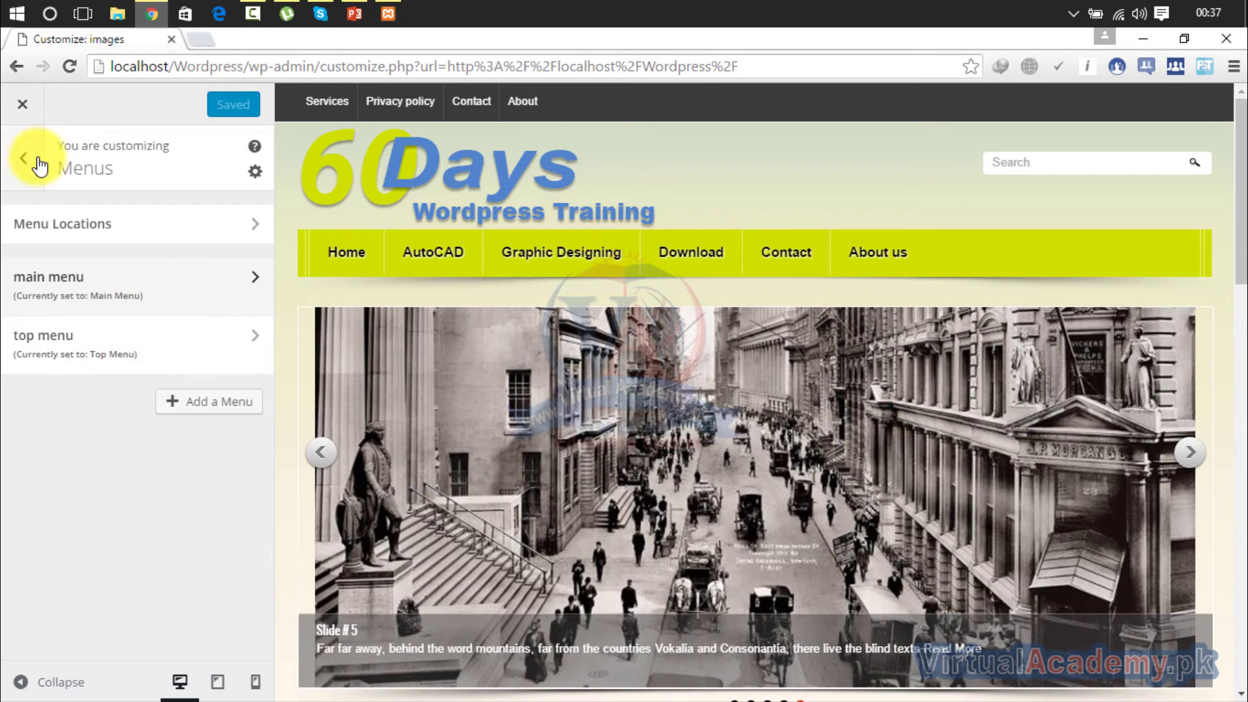
{"action": "left_click", "coordinate": [37, 158]}
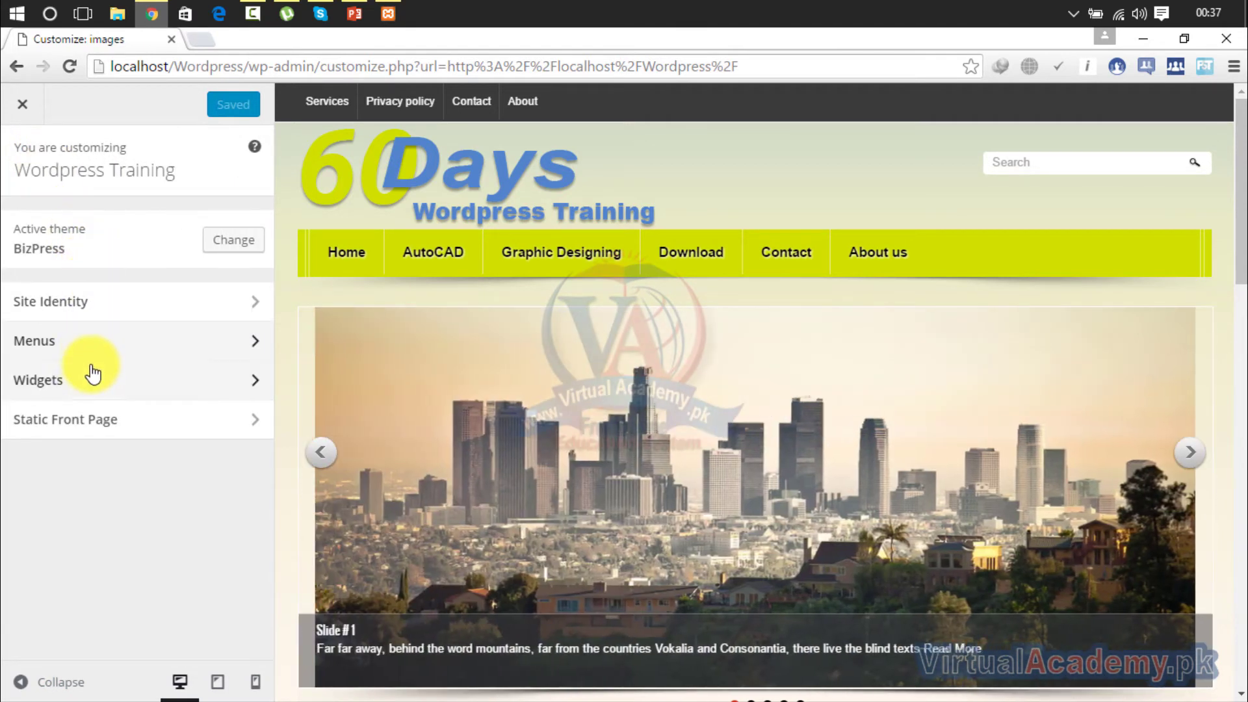
Examine the Footer 1, Footer 2 and Footer 3 widget areas and the site's footer preview, and return to the overview.
{"action": "left_click", "coordinate": [121, 388]}
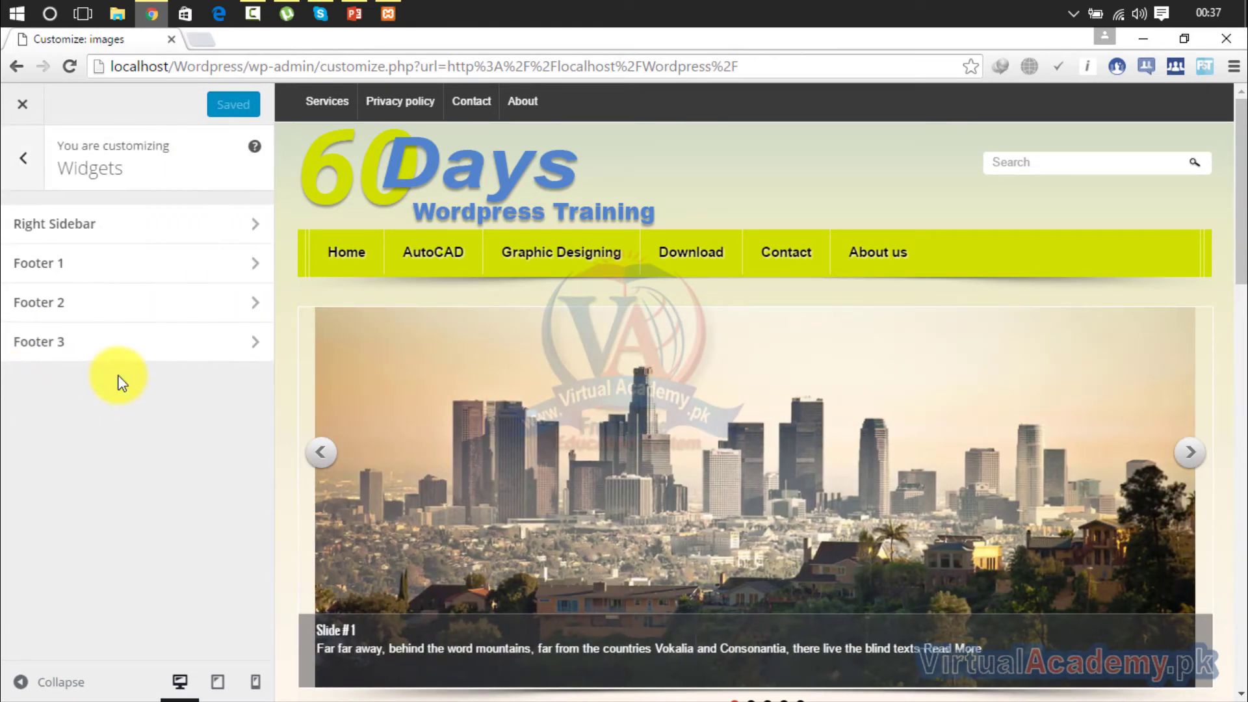
{"action": "left_click", "coordinate": [78, 264]}
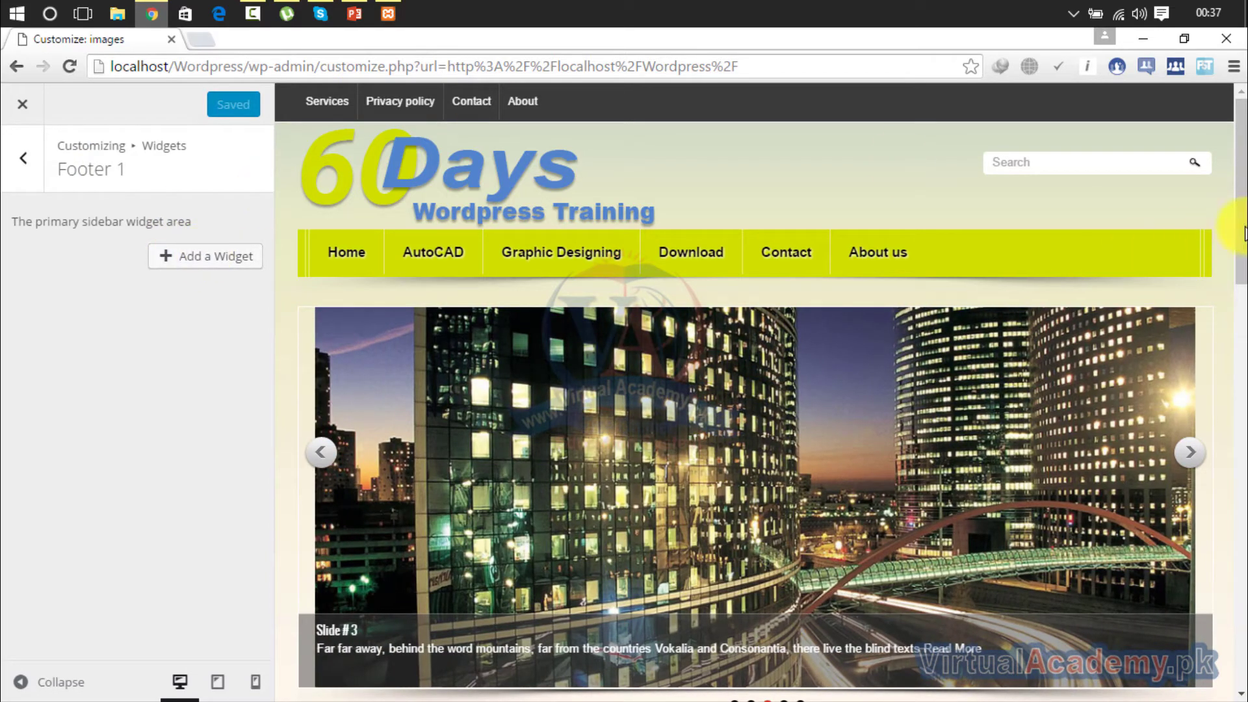
{"action": "left_click_drag", "start_coordinate": [1243, 201], "coordinate": [1238, 692]}
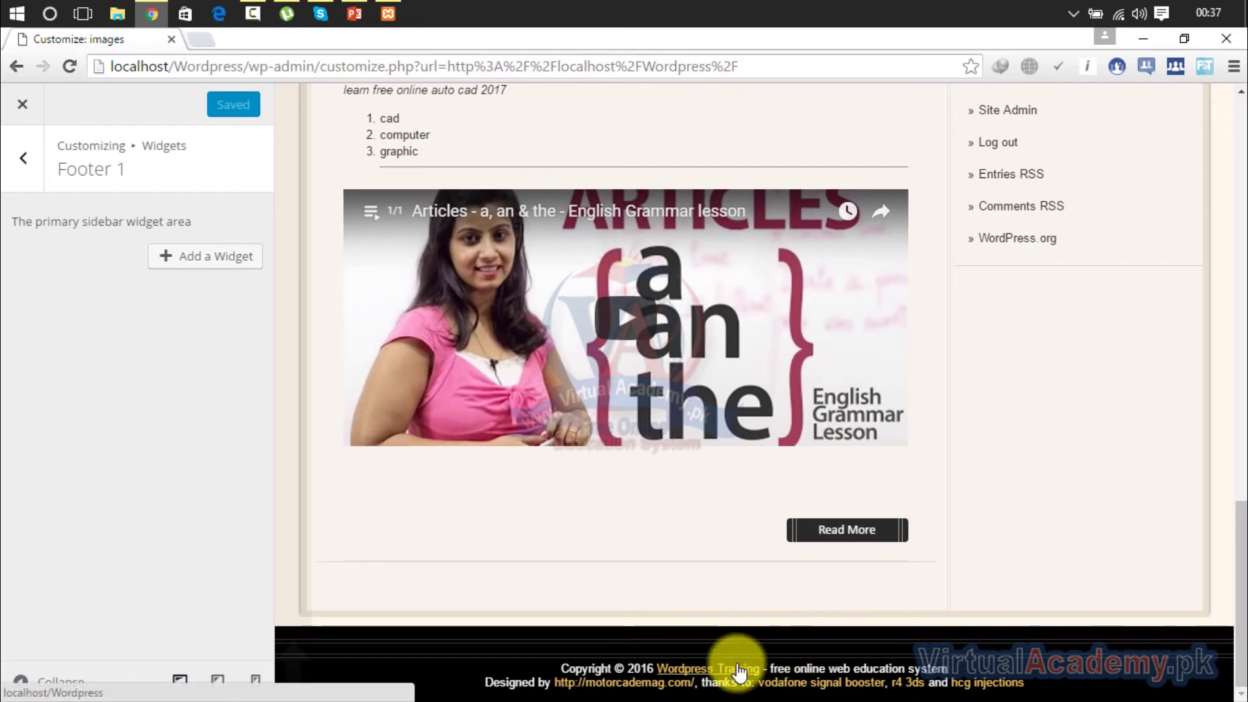
{"action": "left_click", "coordinate": [23, 158]}
{"action": "left_click", "coordinate": [92, 307]}
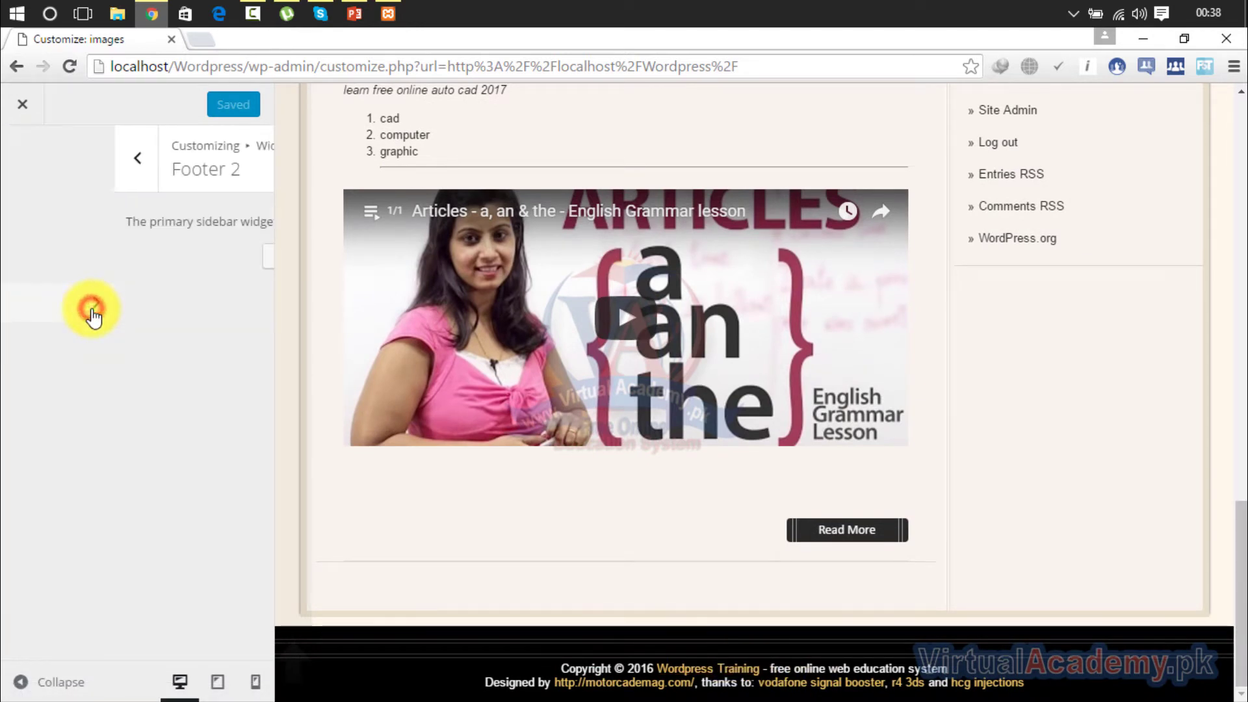
{"action": "left_click", "coordinate": [26, 163]}
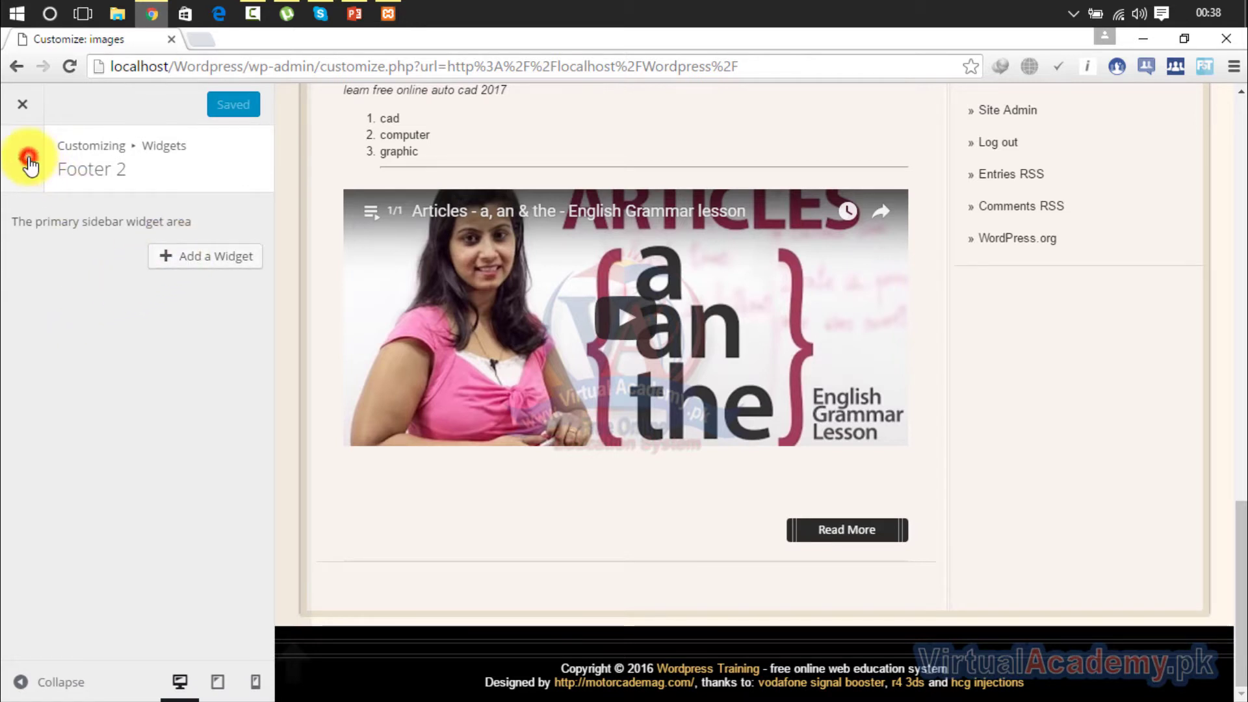
{"action": "left_click", "coordinate": [159, 340]}
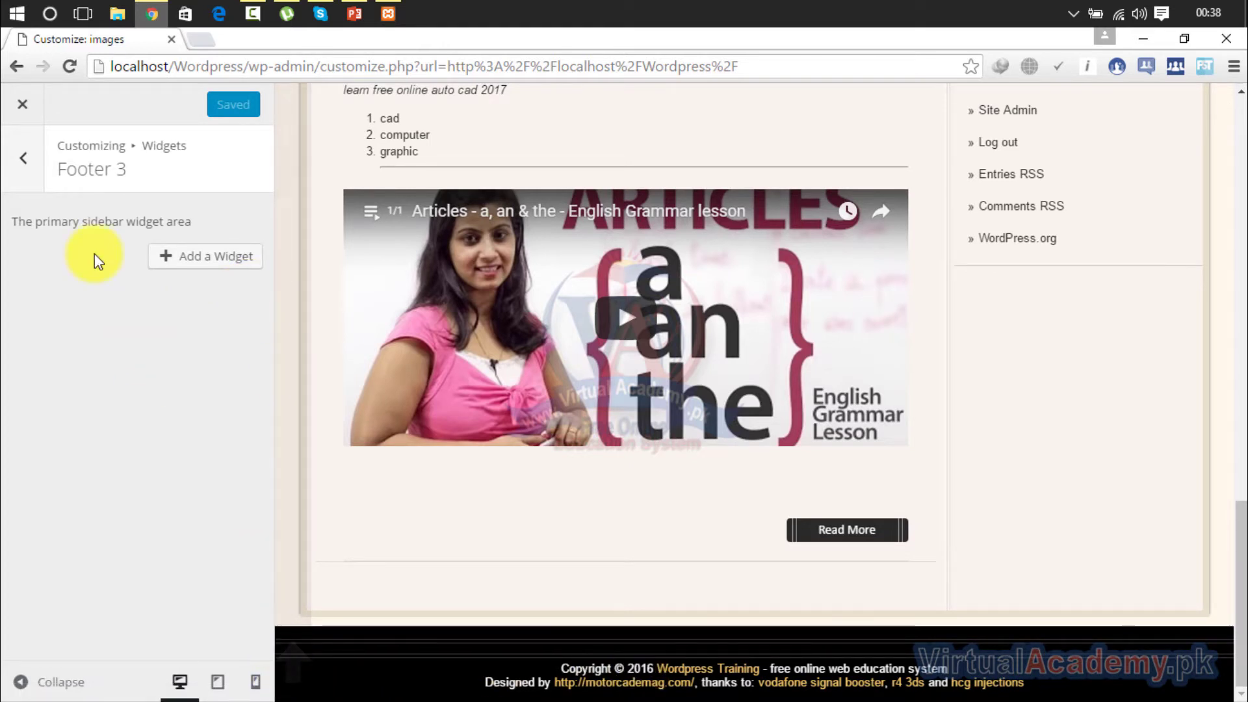
{"action": "left_click", "coordinate": [26, 158]}
{"action": "left_click", "coordinate": [28, 156]}
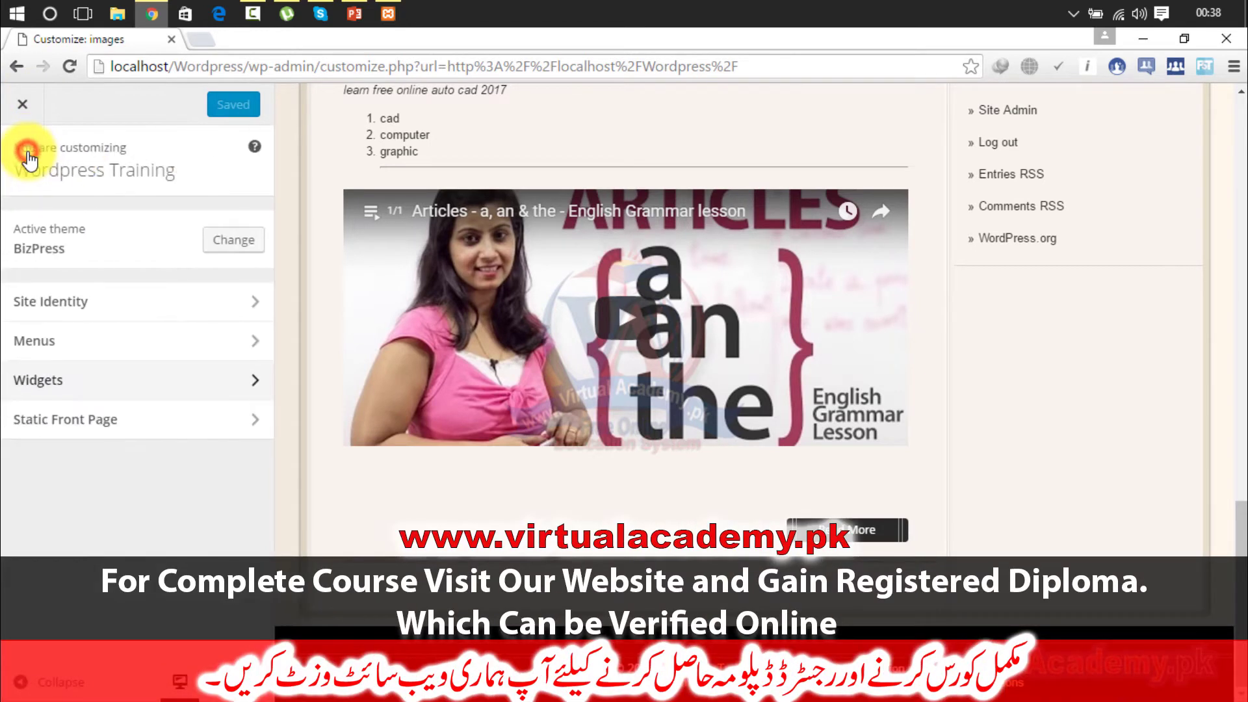
Examine the static front page settings and the pages offered for the front and posts pages, keep Your latest posts selected, and return to the overview.
{"action": "left_click", "coordinate": [154, 429]}
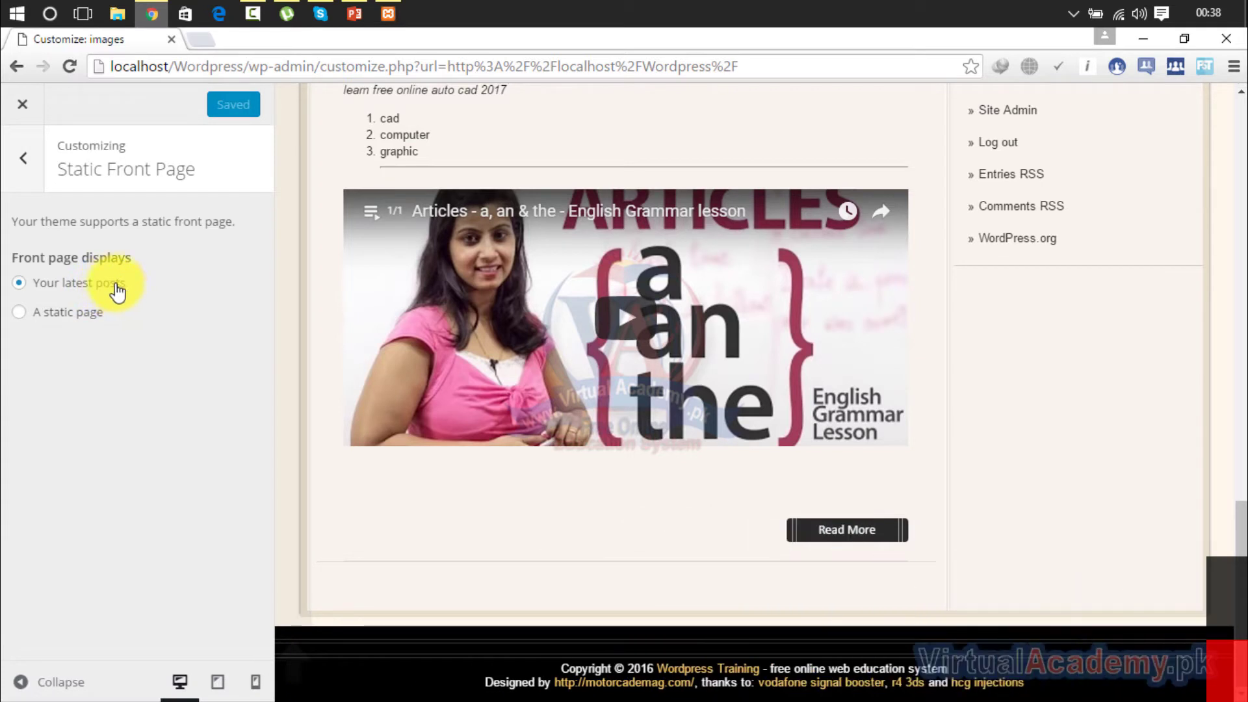
{"action": "left_click_drag", "start_coordinate": [128, 265], "coordinate": [56, 279]}
{"action": "left_click", "coordinate": [93, 287]}
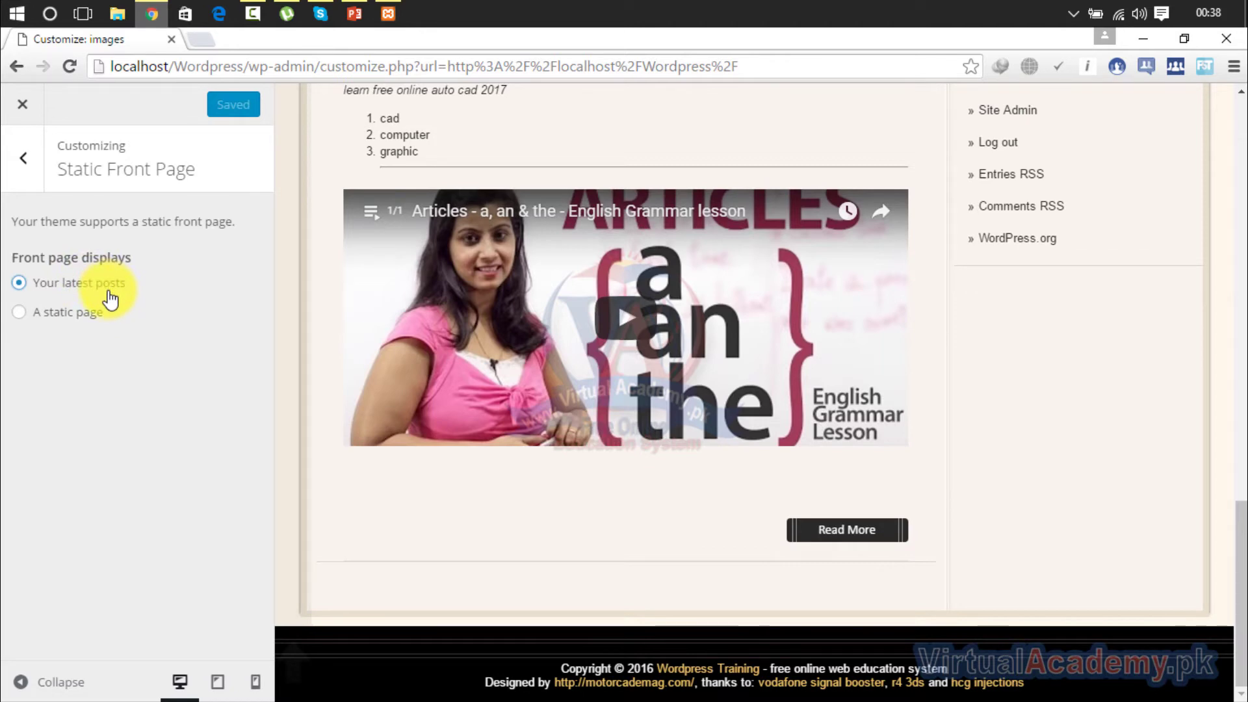
{"action": "left_click", "coordinate": [93, 316]}
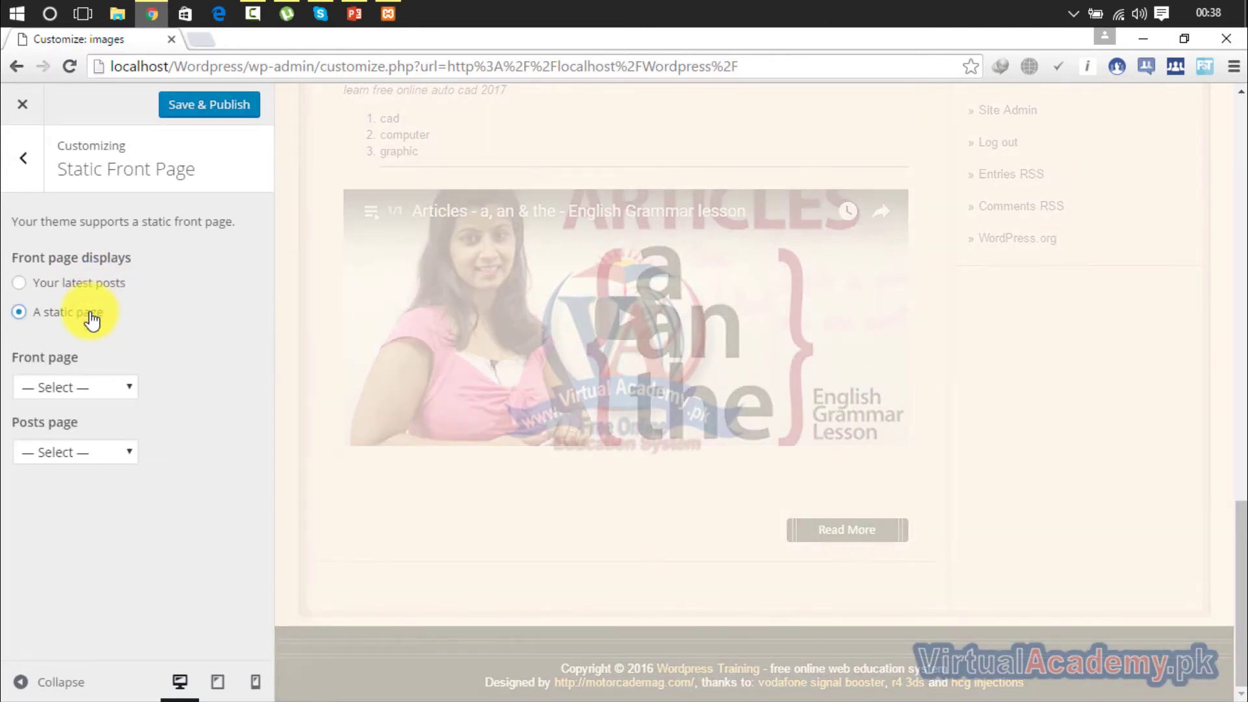
{"action": "left_click", "coordinate": [103, 384]}
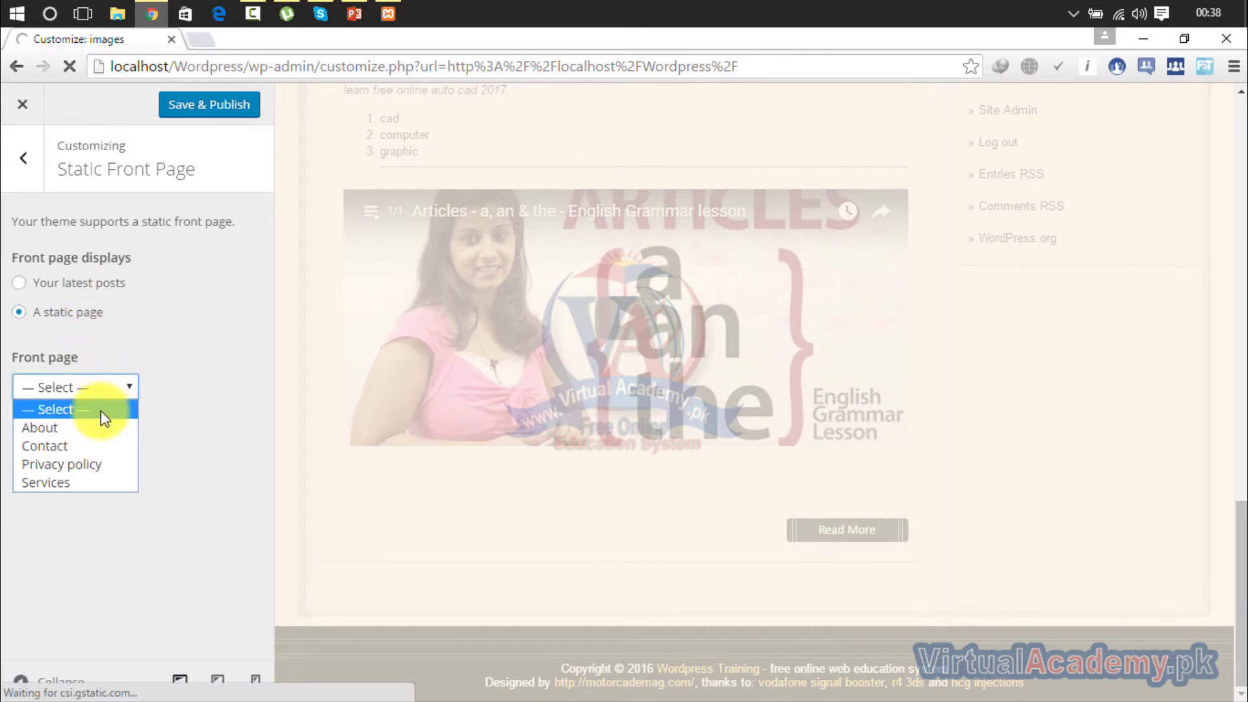
{"action": "left_click", "coordinate": [213, 386]}
{"action": "left_click", "coordinate": [107, 450]}
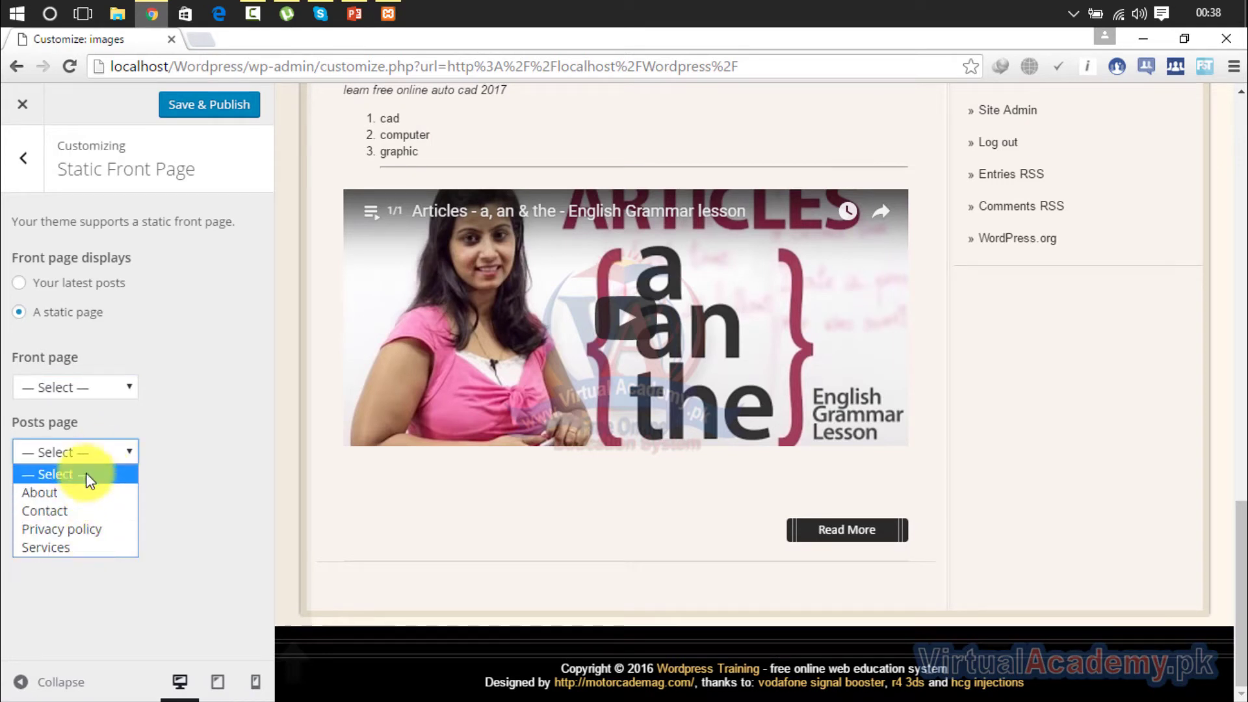
{"action": "left_click", "coordinate": [259, 383]}
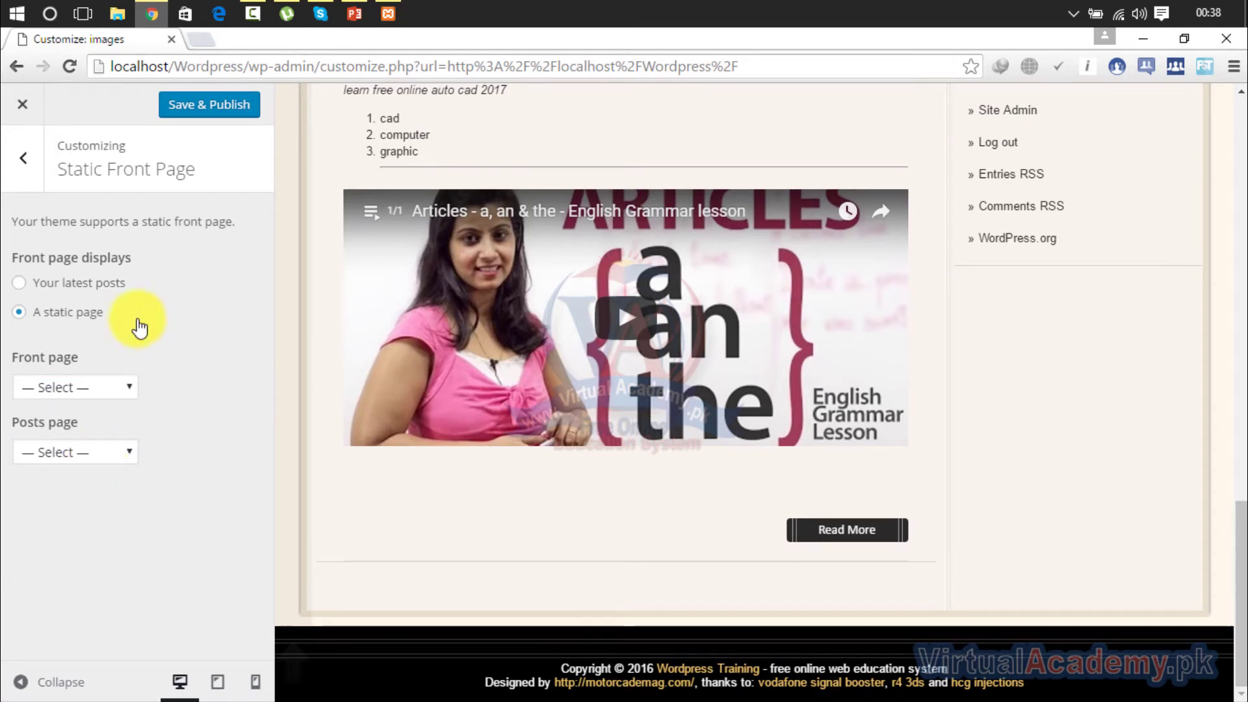
{"action": "left_click", "coordinate": [107, 292]}
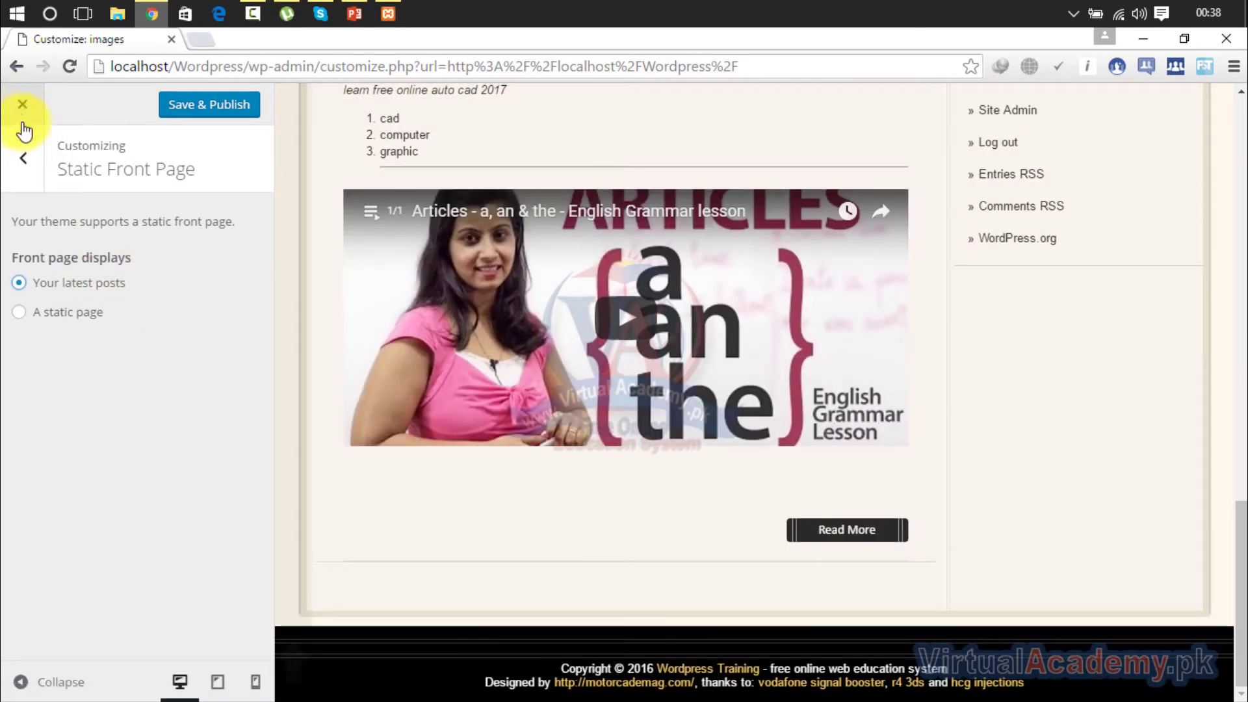
{"action": "left_click", "coordinate": [23, 158]}
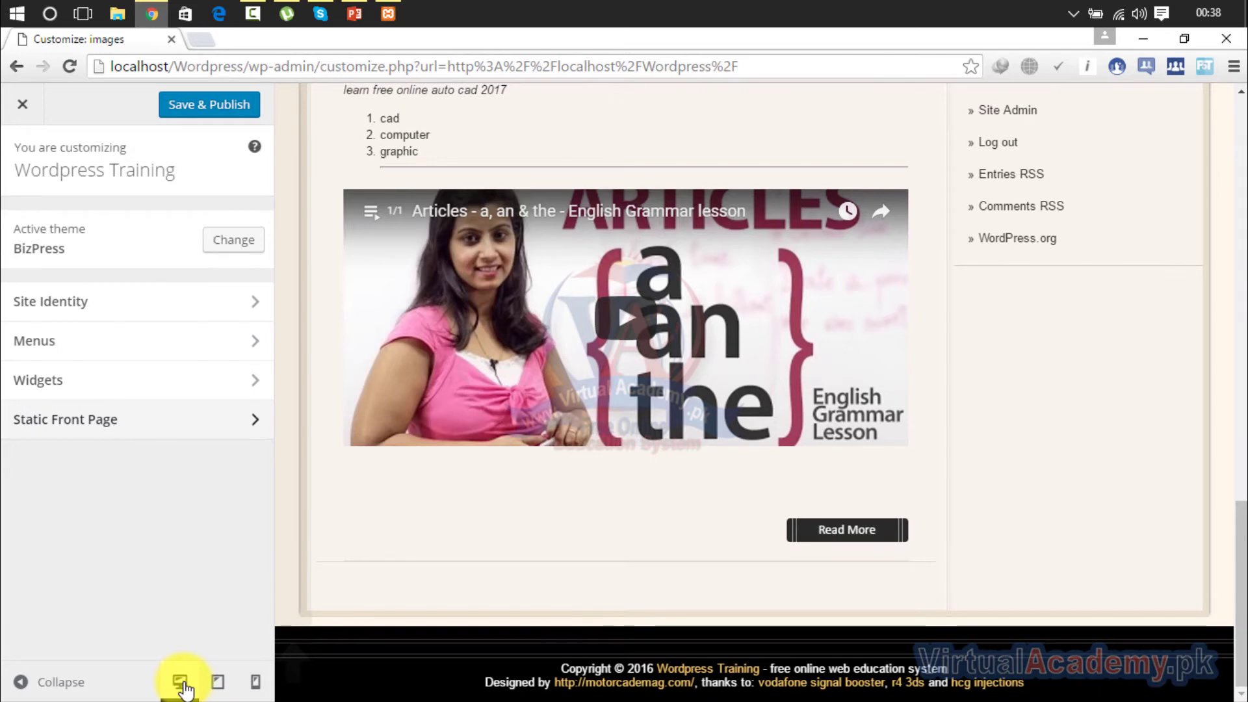
Preview the site at tablet size and examine the entries in both navigation lists of its header.
{"action": "left_click", "coordinate": [218, 682]}
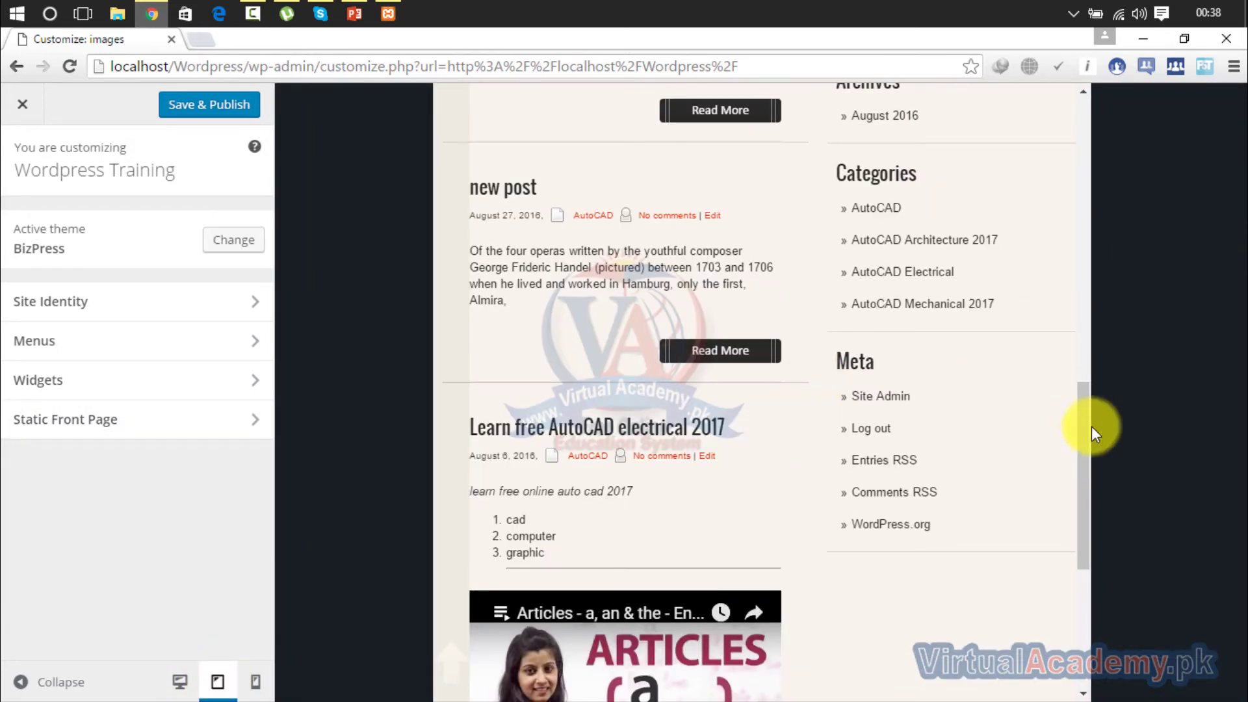
{"action": "left_click_drag", "start_coordinate": [1090, 430], "coordinate": [1067, 111]}
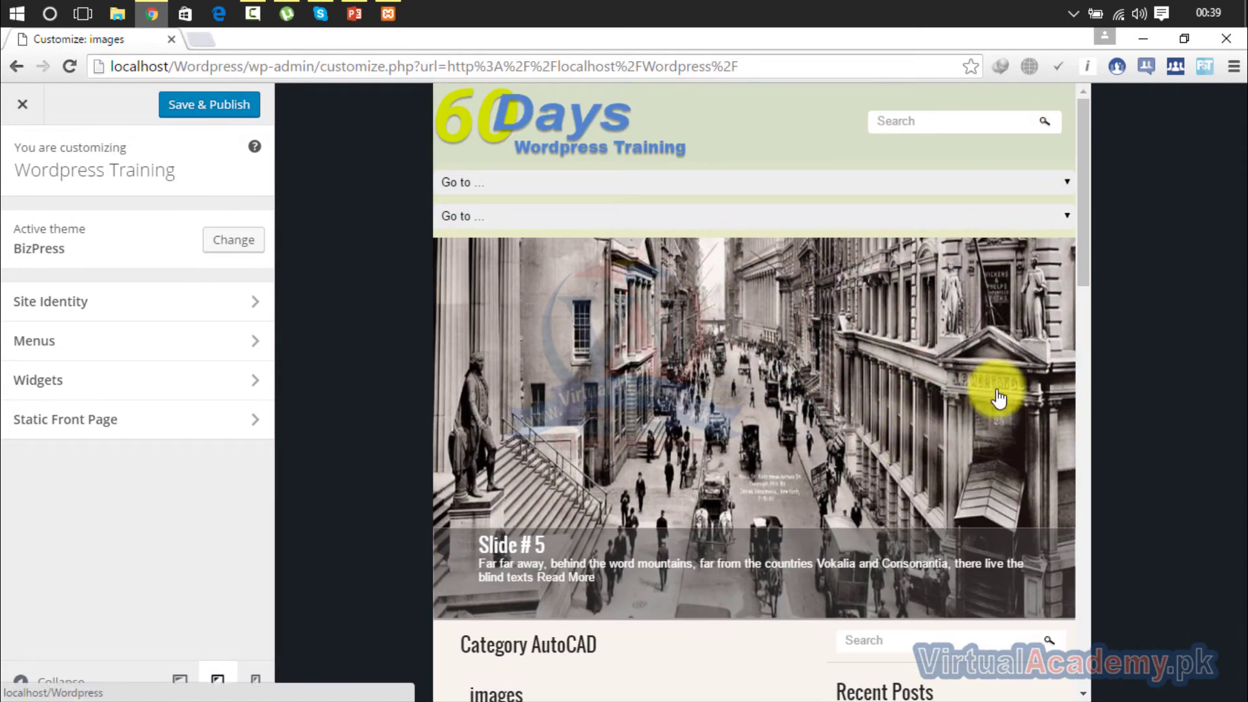
{"action": "left_click", "coordinate": [954, 182]}
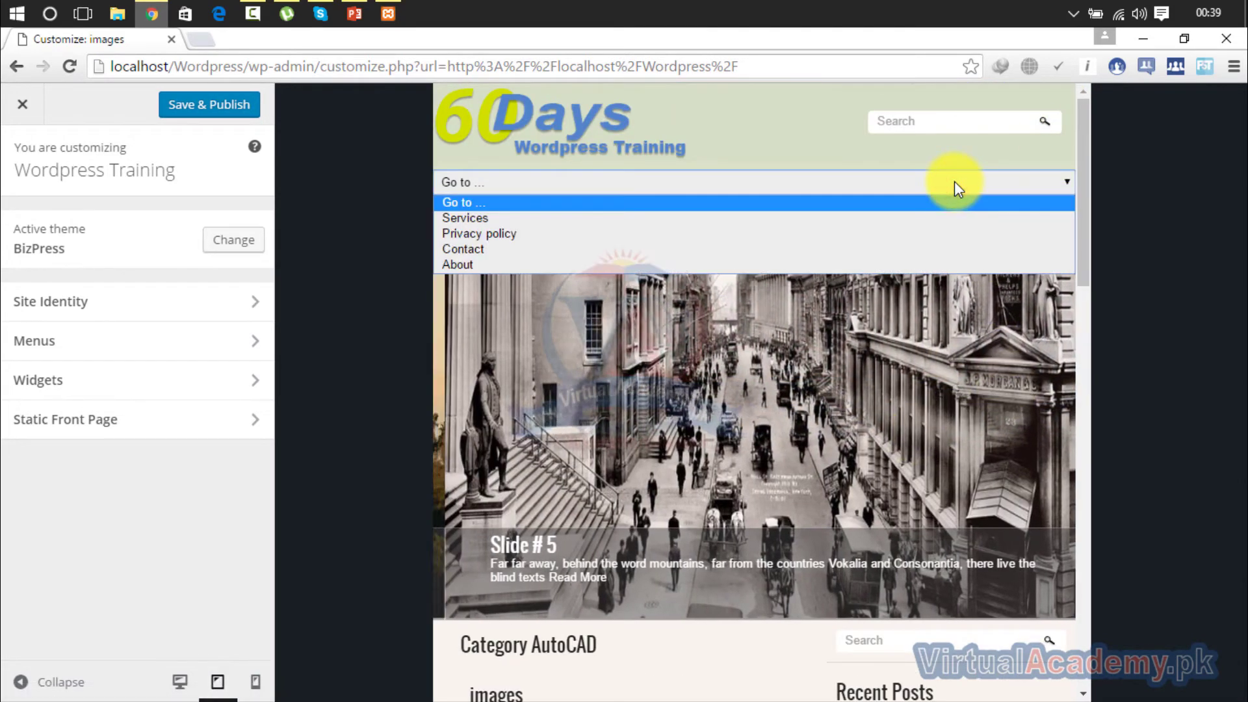
{"action": "left_click", "coordinate": [955, 181]}
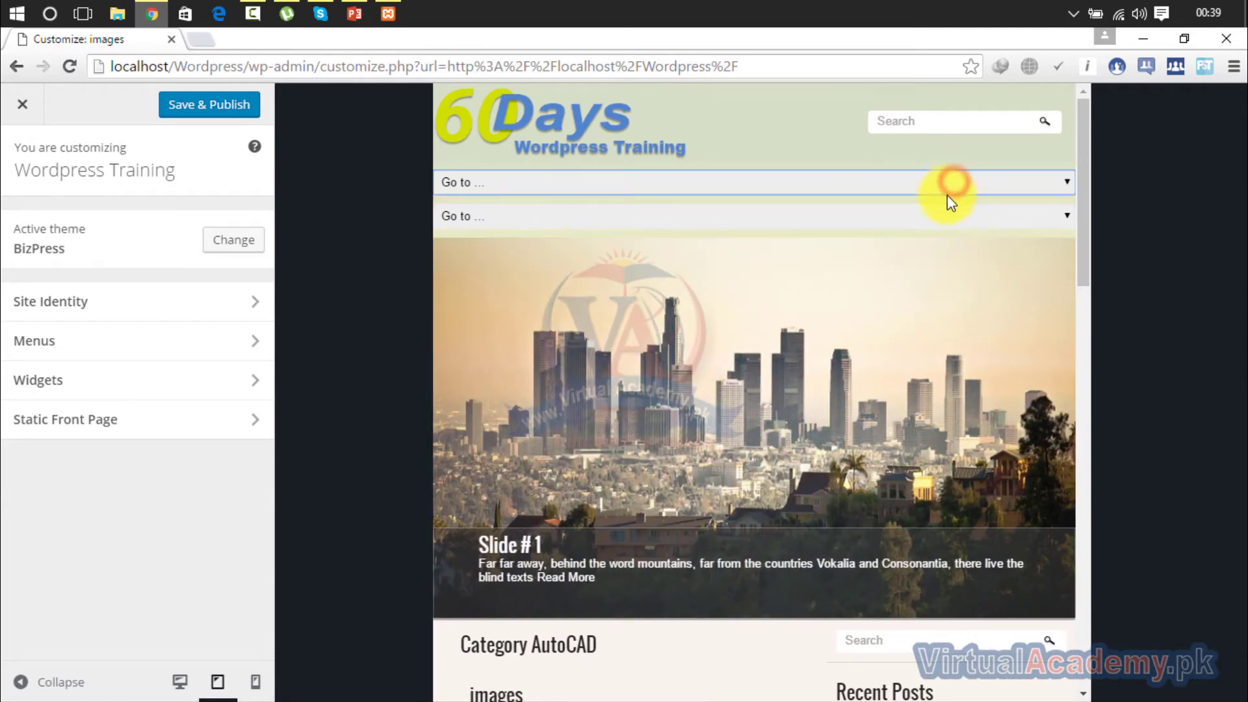
{"action": "left_click", "coordinate": [937, 216]}
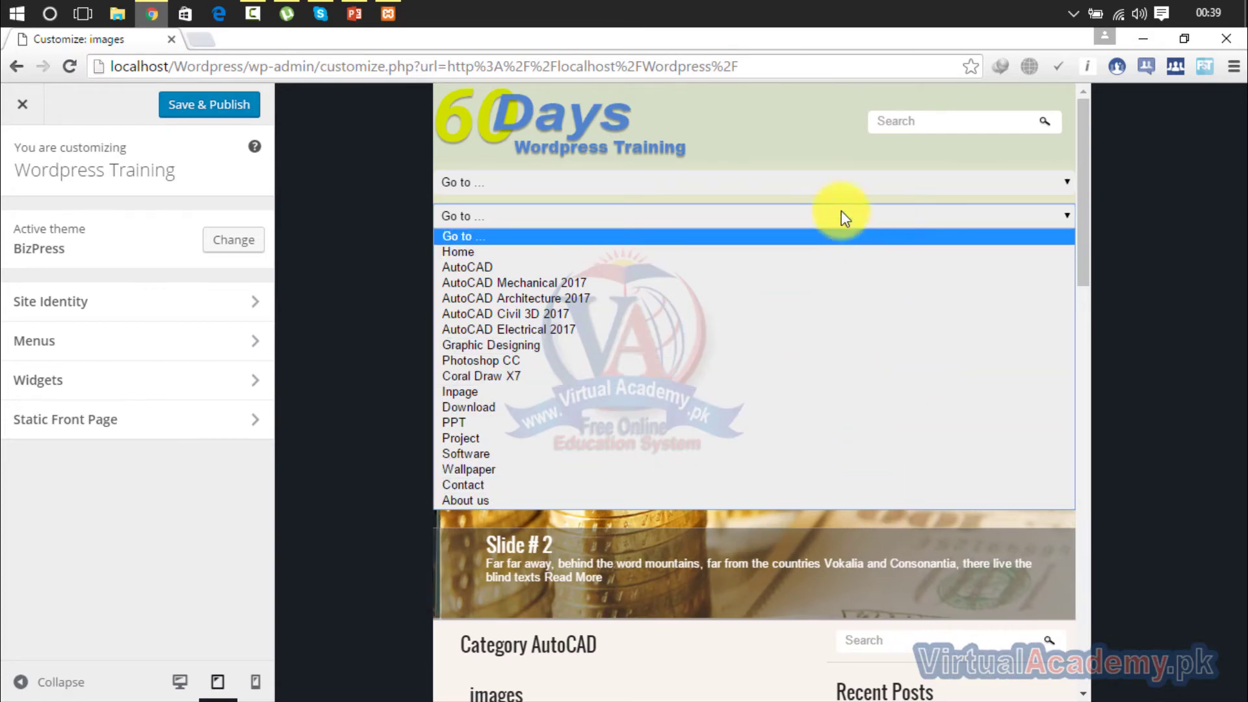
{"action": "left_click", "coordinate": [818, 139]}
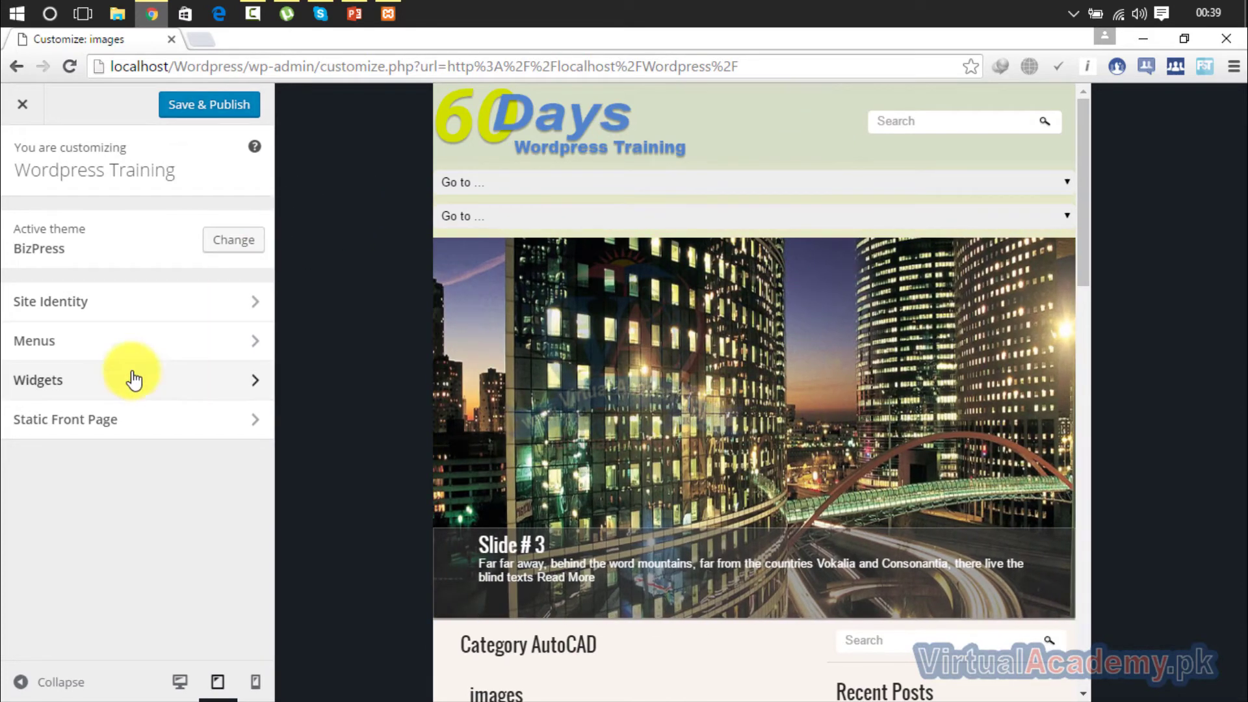
Preview the site at mobile size, then restore the desktop preview and look through the page.
{"action": "left_click", "coordinate": [254, 688]}
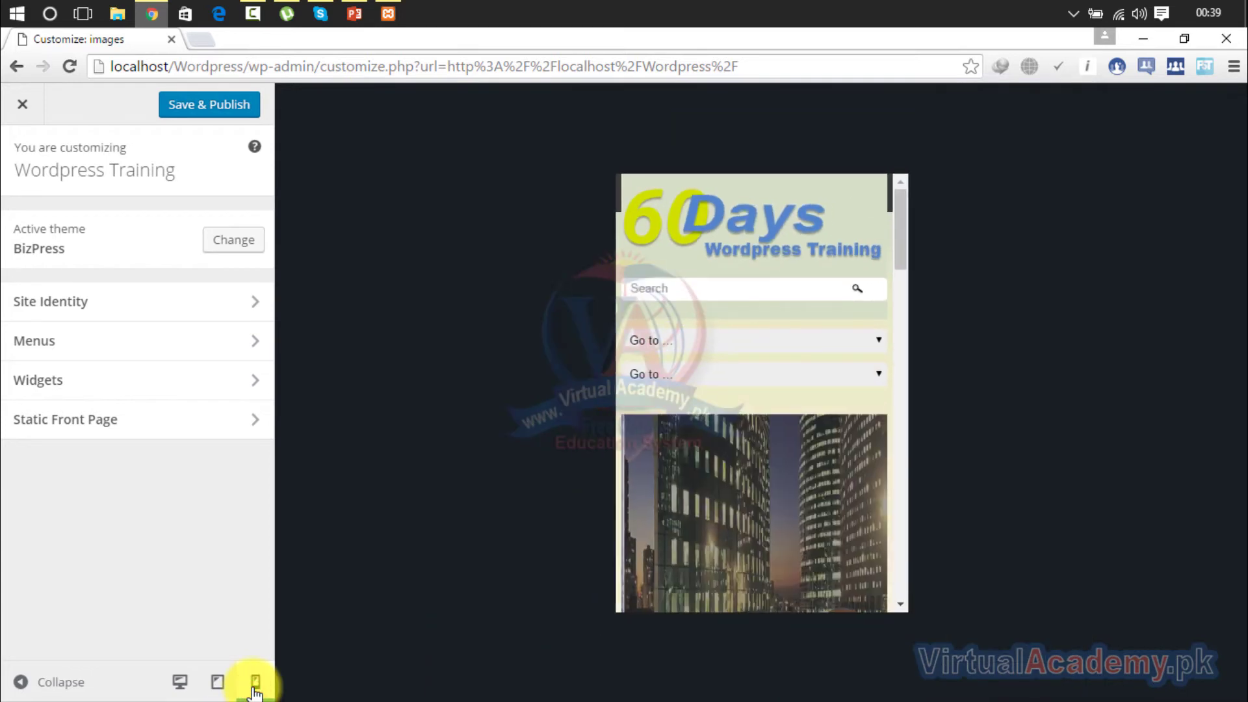
{"action": "left_click_drag", "start_coordinate": [904, 225], "coordinate": [940, 204]}
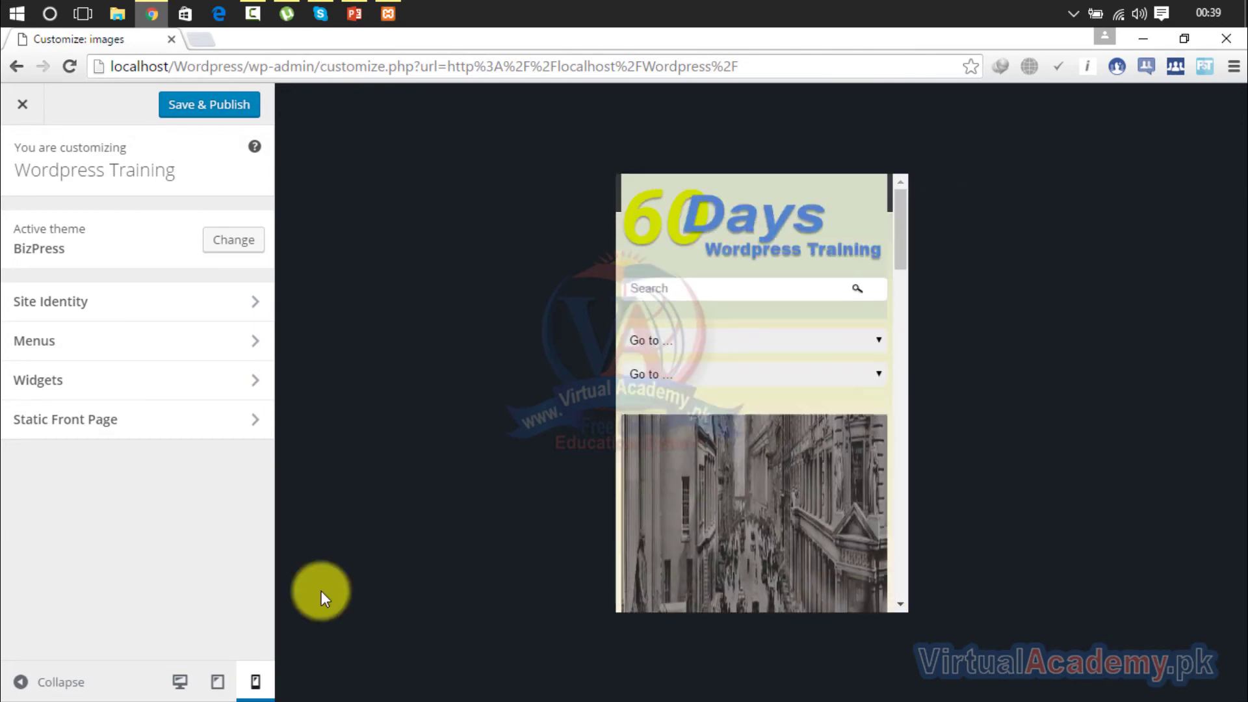
{"action": "left_click", "coordinate": [178, 684]}
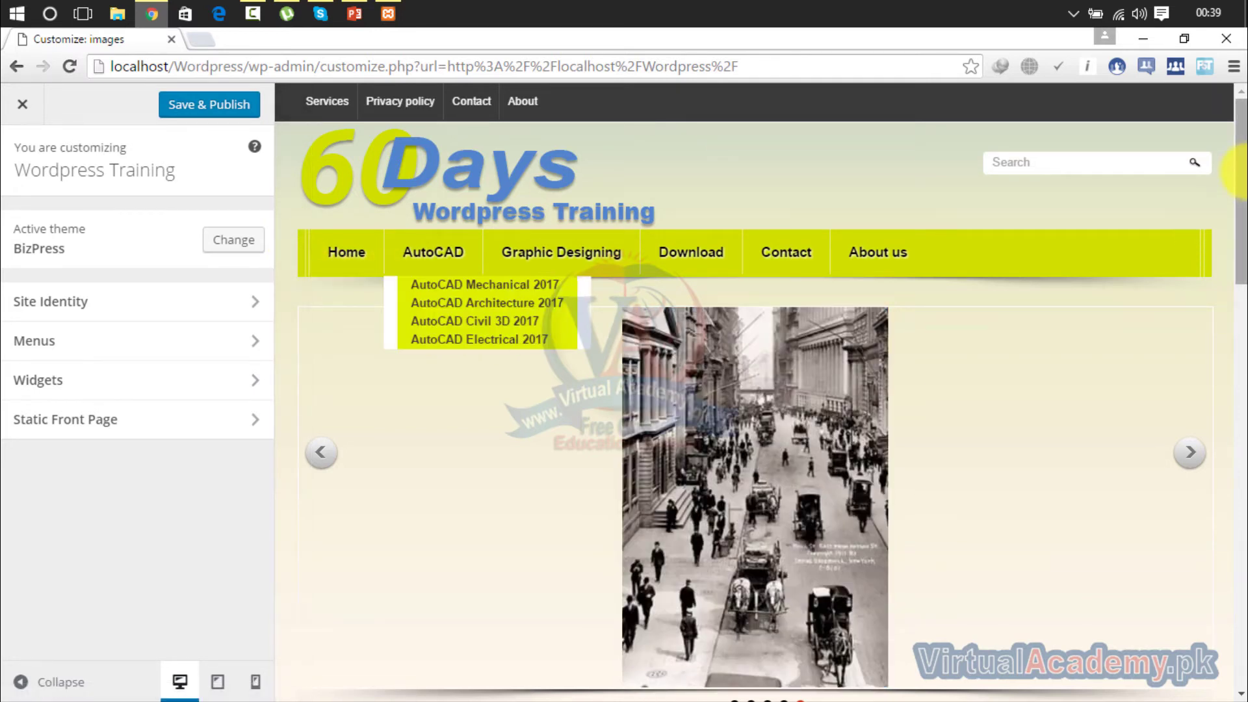
{"action": "left_click_drag", "start_coordinate": [1239, 208], "coordinate": [1229, 427]}
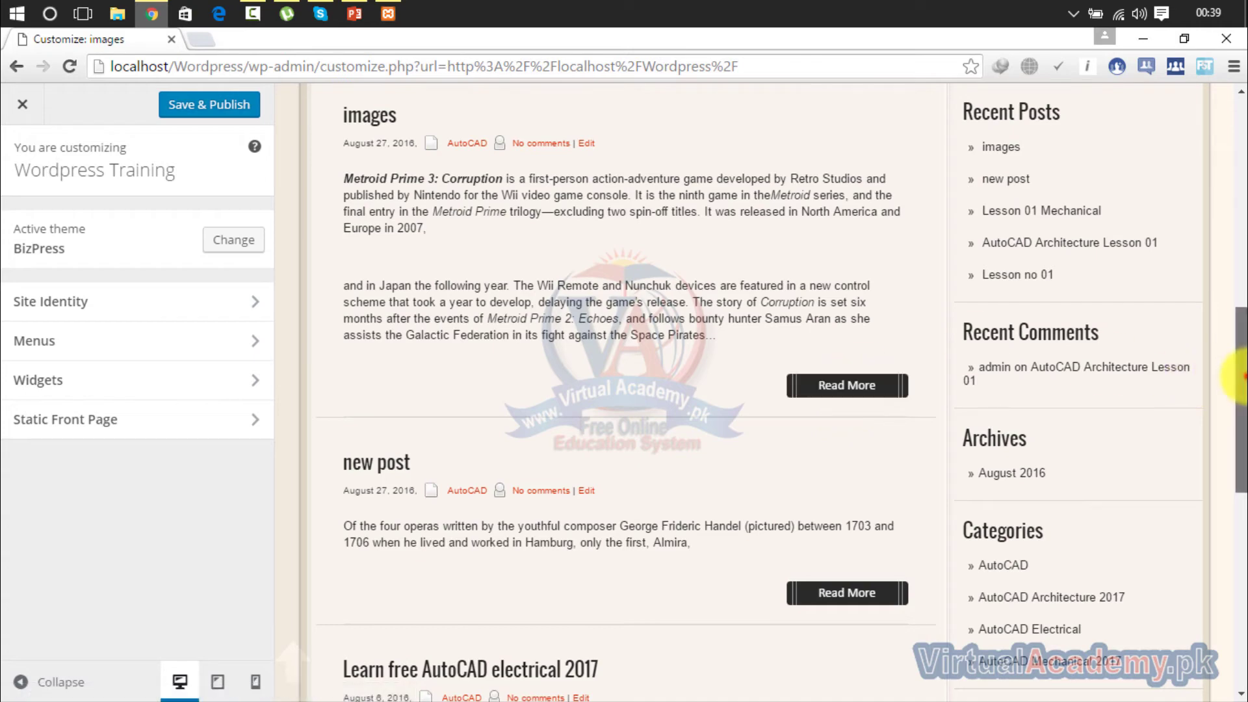
{"action": "left_click_drag", "start_coordinate": [1238, 362], "coordinate": [1212, 131]}
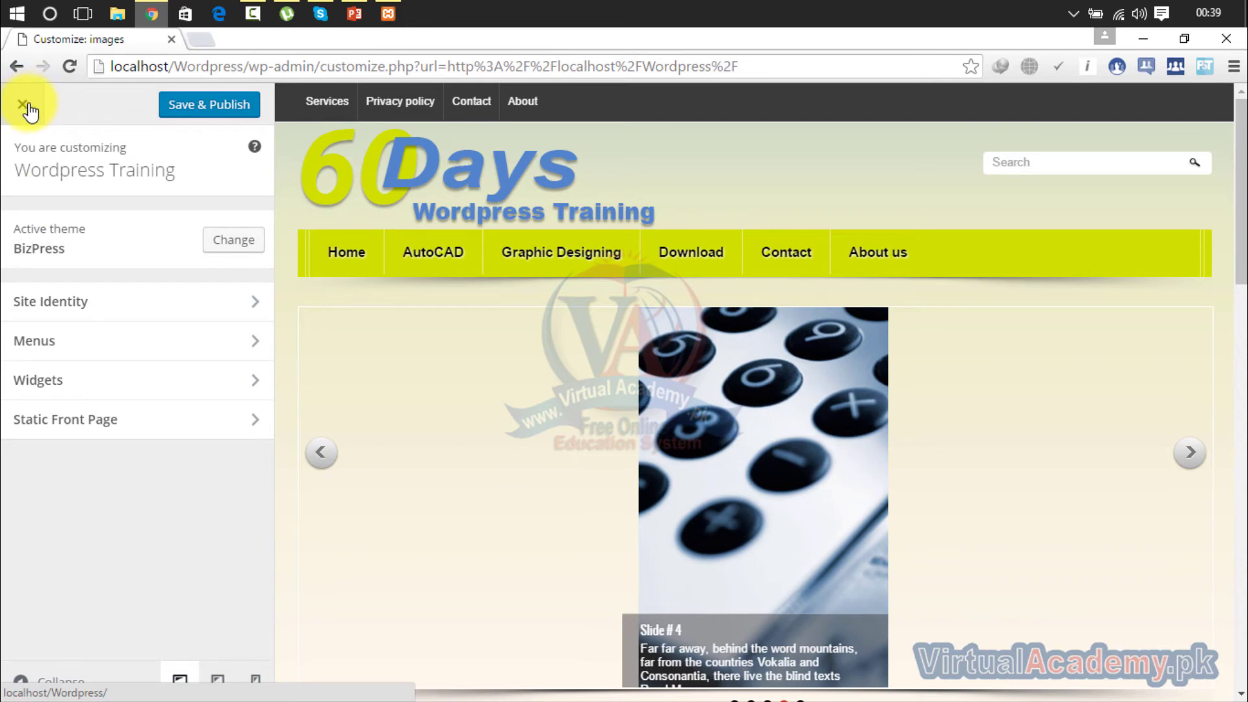
Leave the customizer without saving the pending changes and open the site's Themes management page.
{"action": "left_click", "coordinate": [29, 109]}
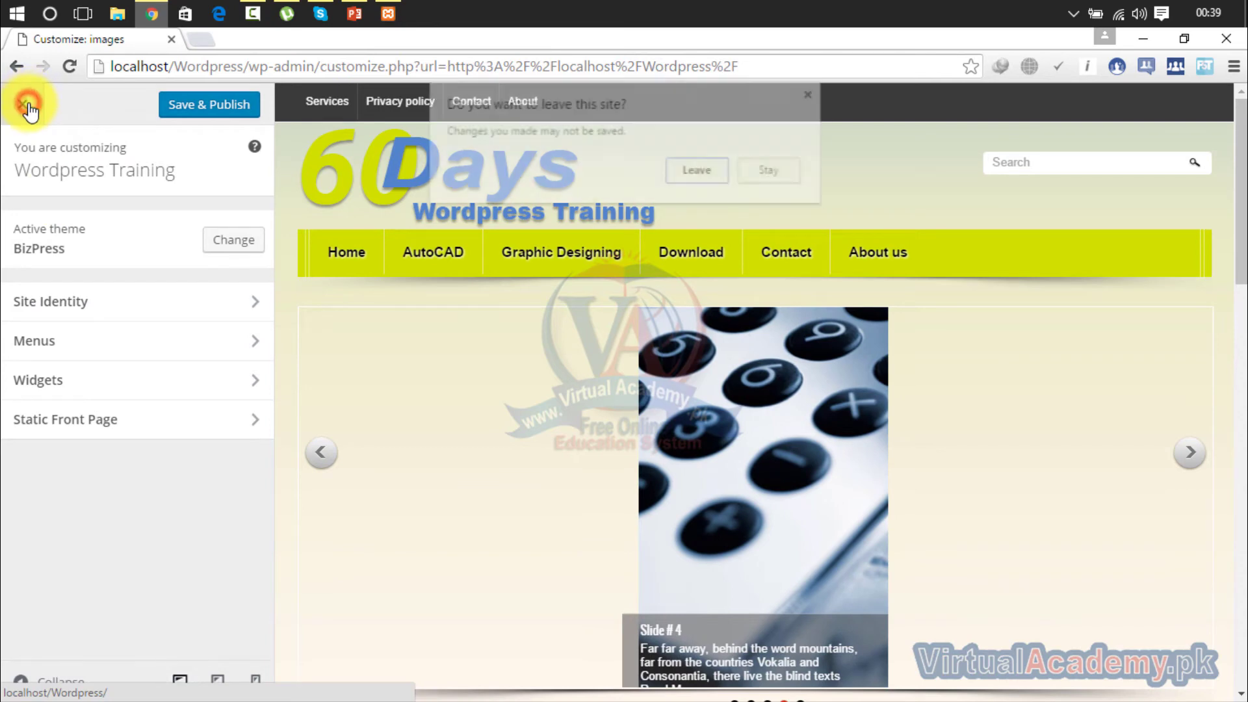
{"action": "left_click", "coordinate": [709, 169]}
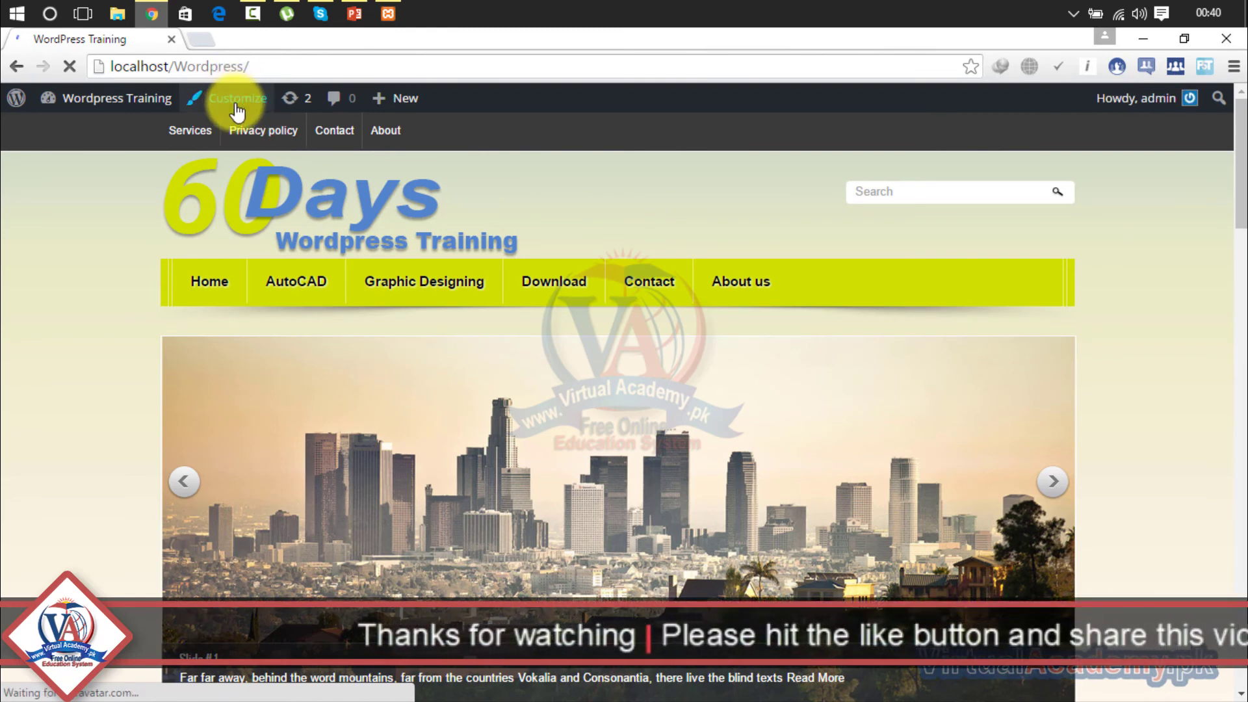
{"action": "mouse_move", "coordinate": [111, 119]}
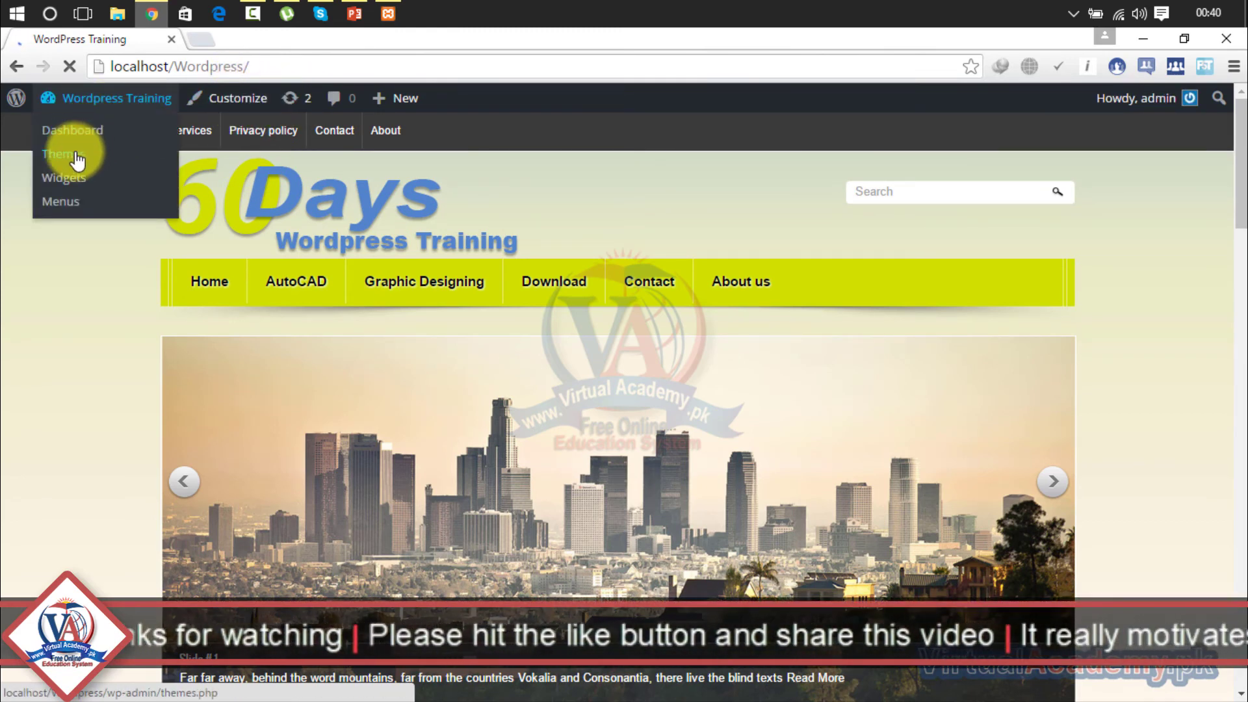
{"action": "left_click", "coordinate": [76, 156]}
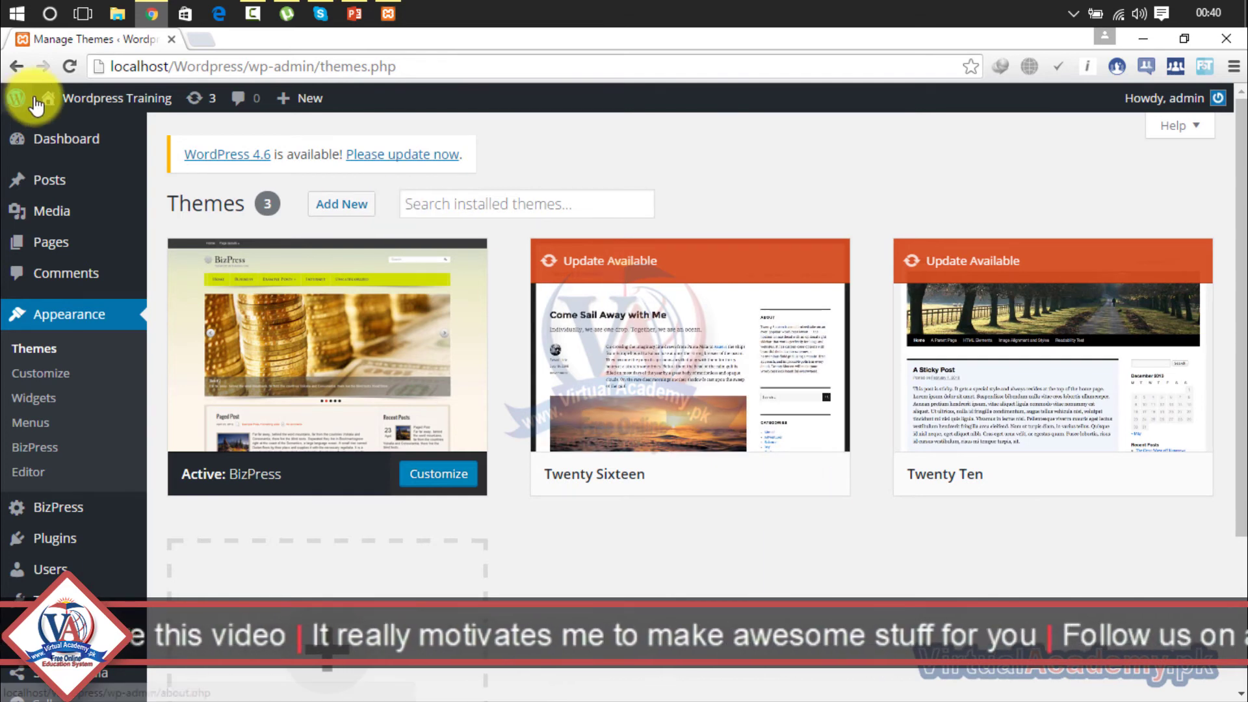
Visit the live site from the Themes page and open the WordPress Updates page from there.
{"action": "mouse_move", "coordinate": [63, 99]}
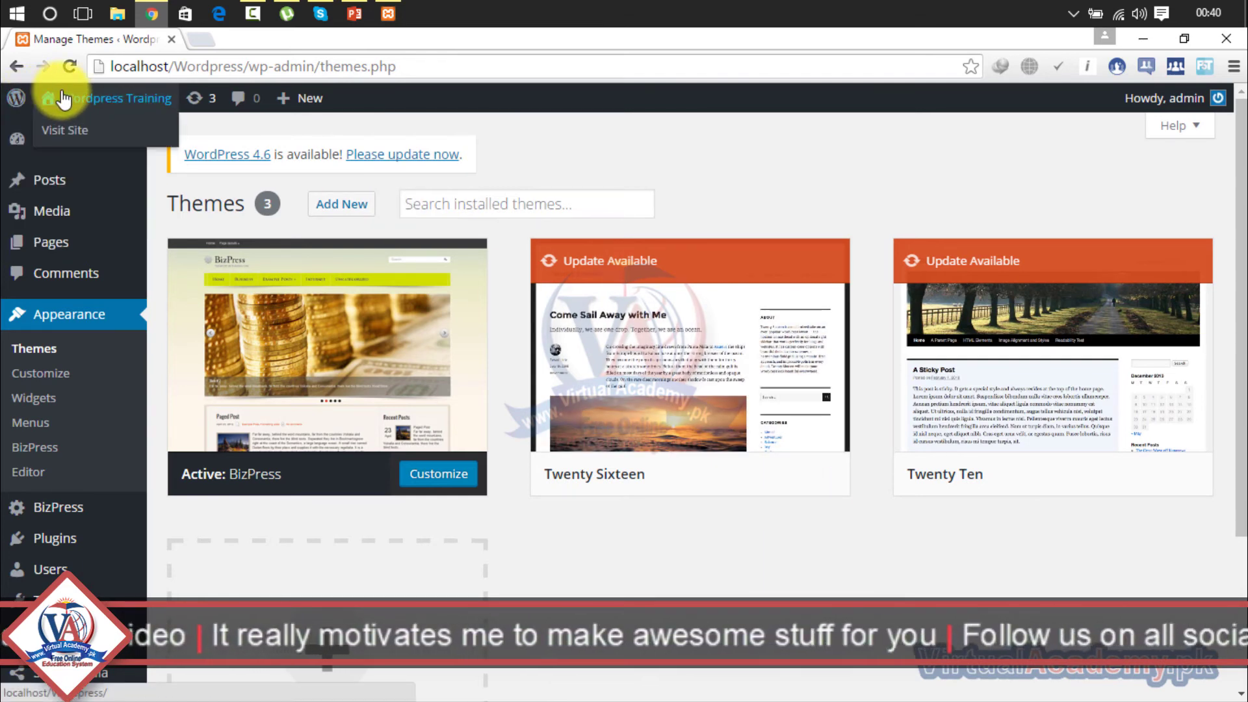
{"action": "left_click", "coordinate": [65, 130]}
{"action": "mouse_move", "coordinate": [117, 102]}
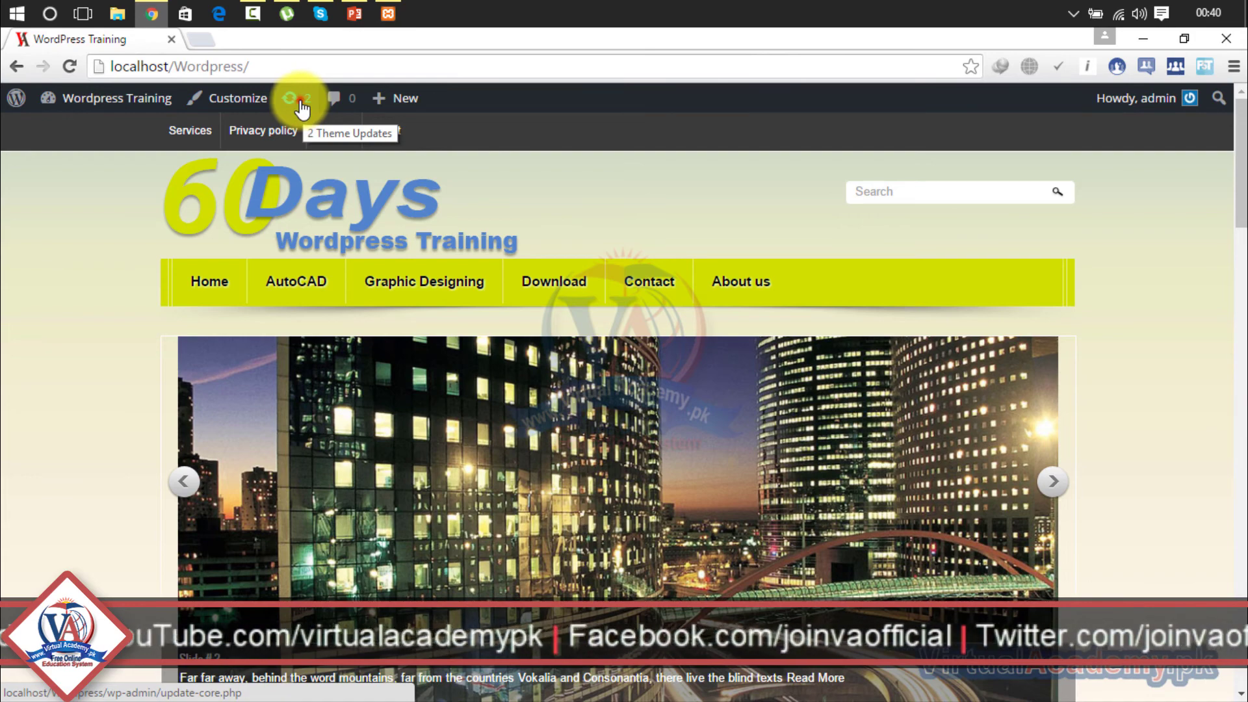
{"action": "left_click", "coordinate": [300, 100]}
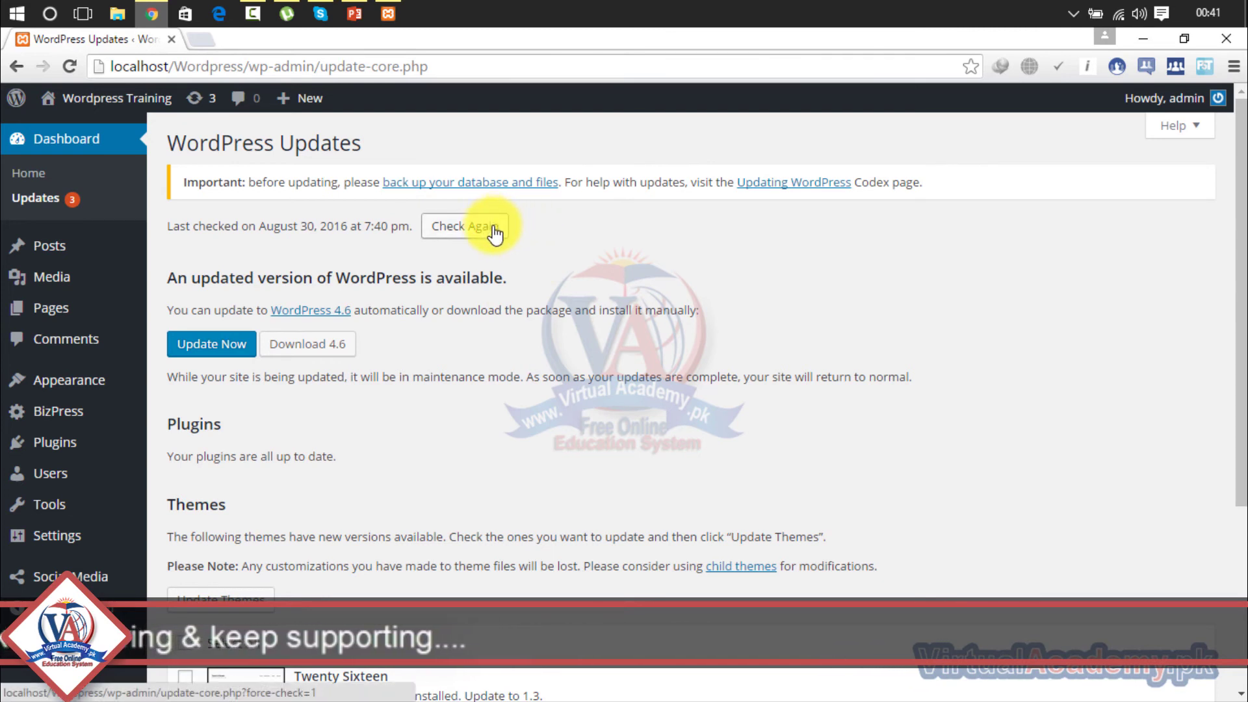
Try to start the WordPress 4.6 update and close the unrelated browser tab.
{"action": "left_click", "coordinate": [231, 356]}
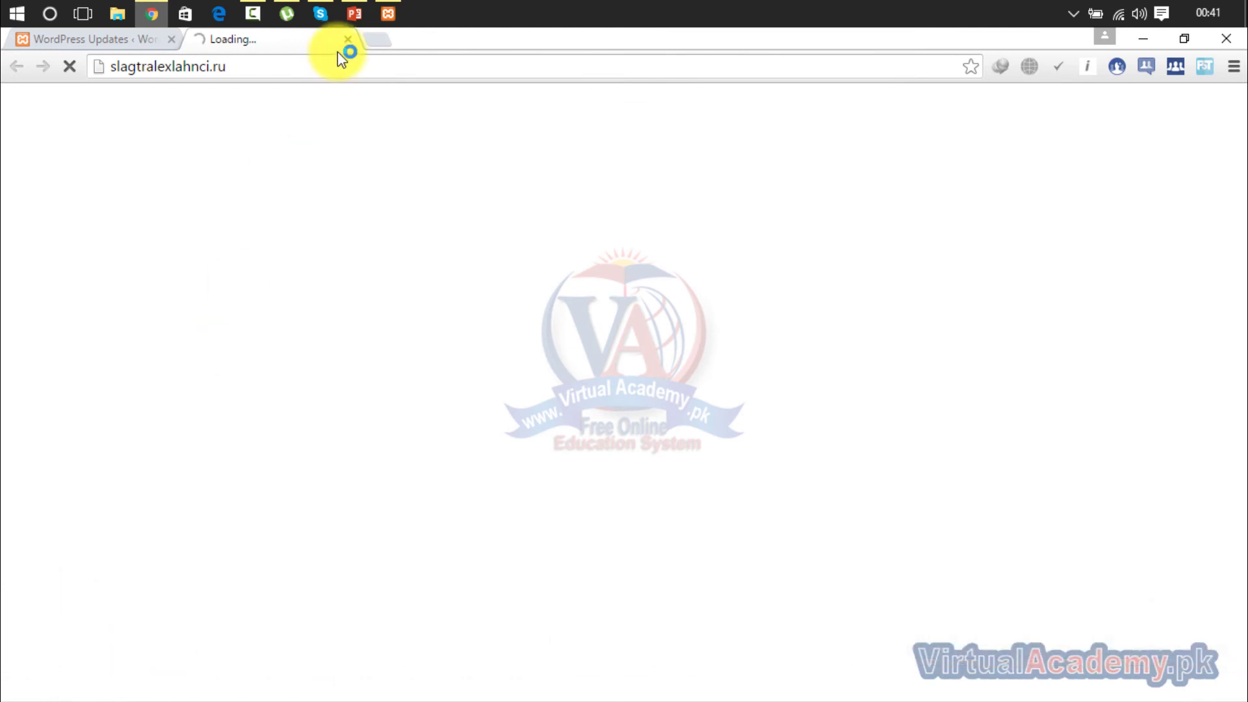
{"action": "left_click", "coordinate": [348, 39]}
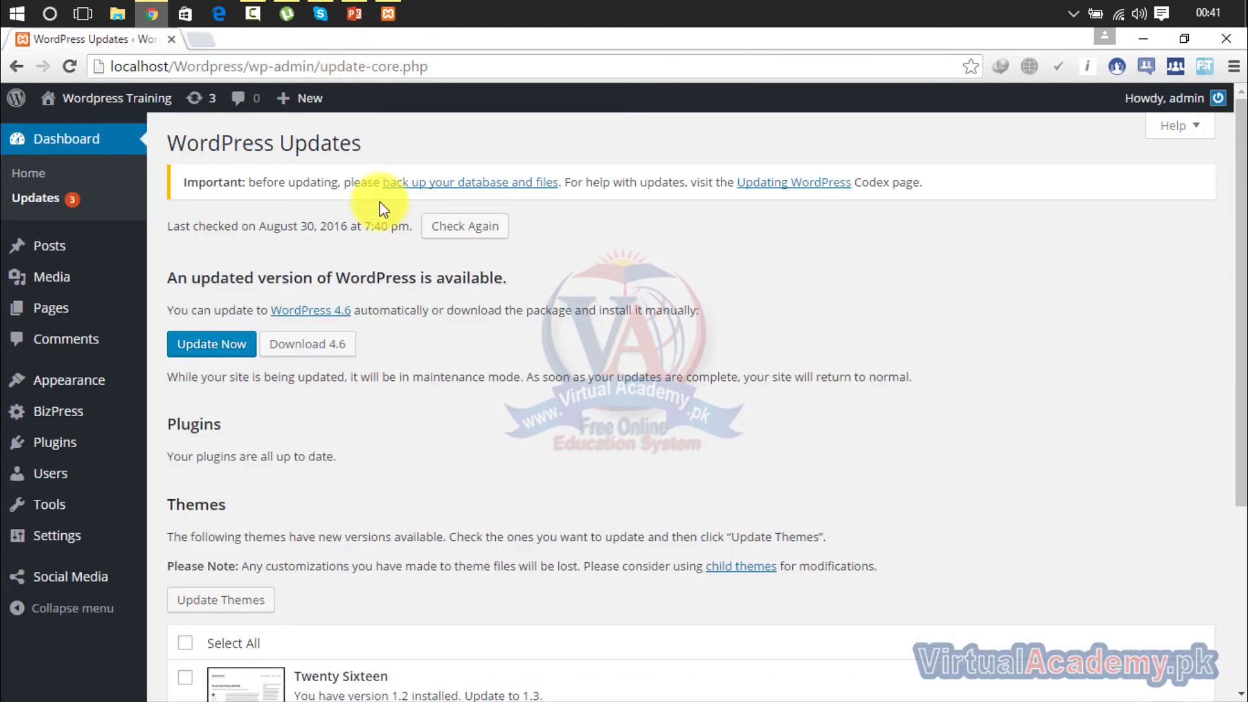